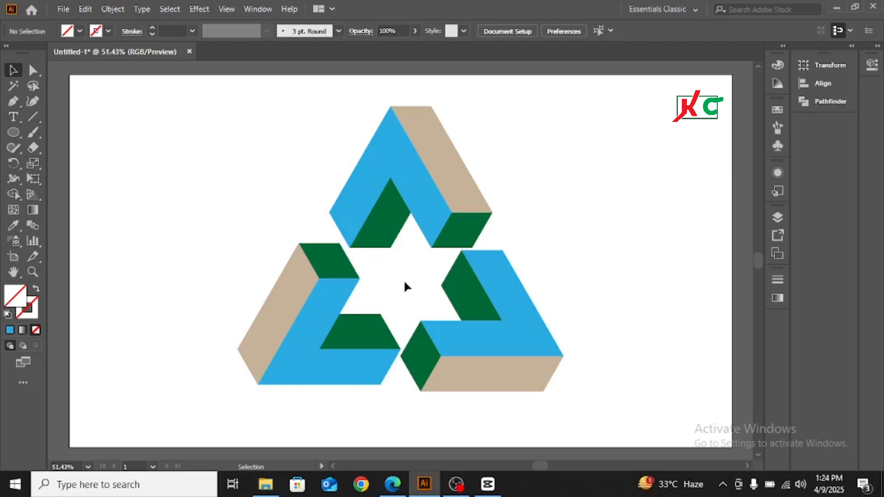
Scale the whole triangle logo down and move it into the artboard's top-left corner
drag(312, 122, 539, 351)
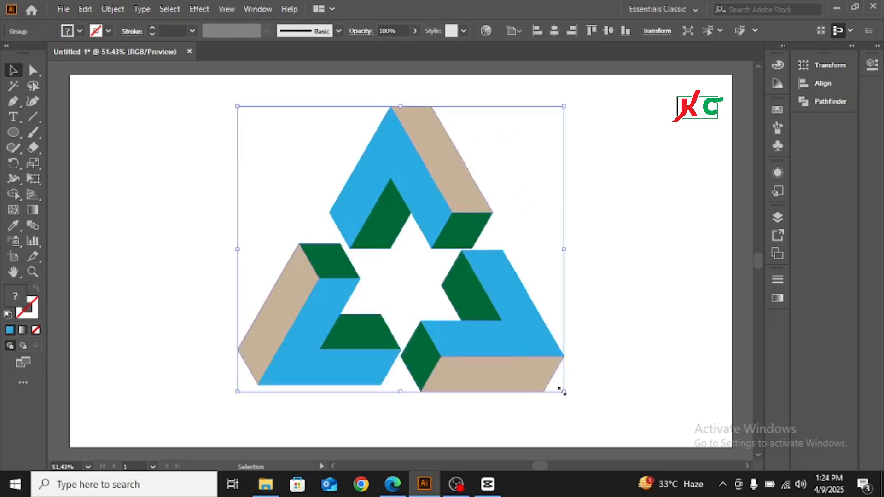
drag(558, 389, 445, 299)
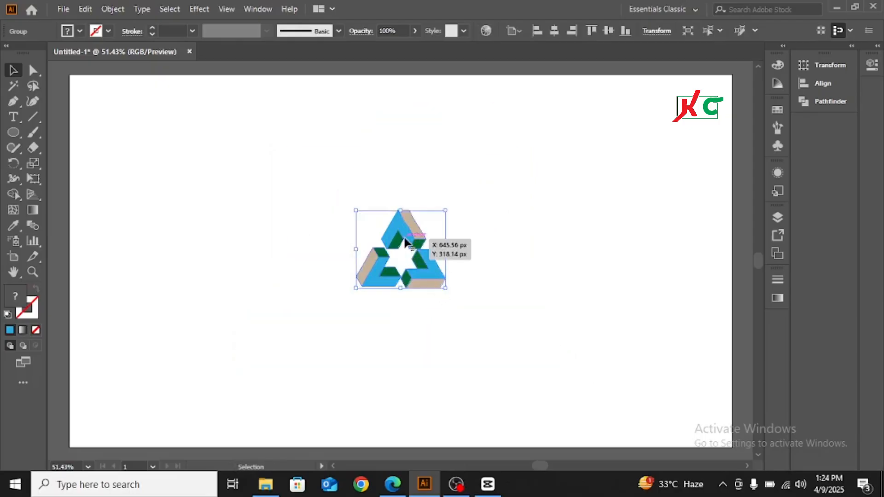
drag(404, 238, 122, 113)
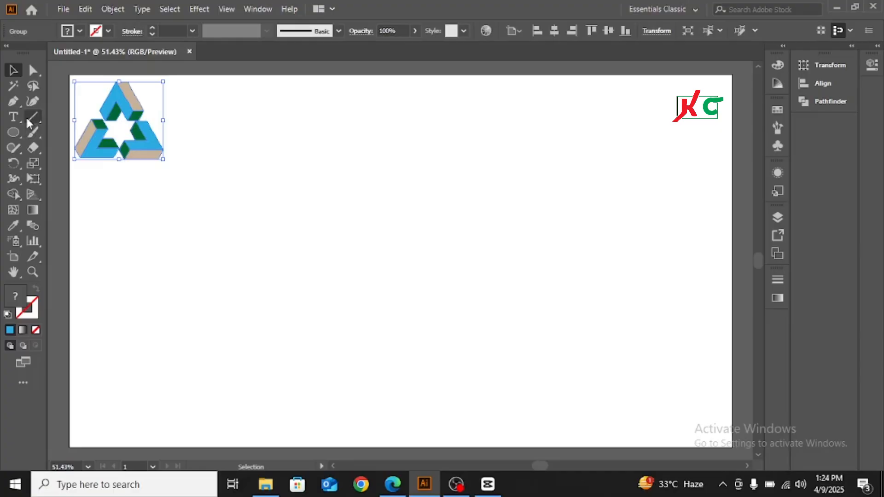
click(225, 215)
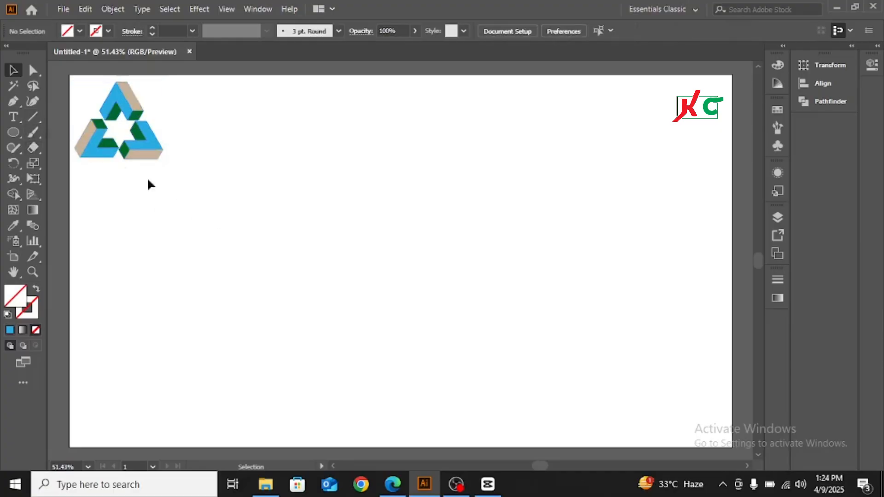
Draw a long vertical line down the artboard with a black stroke
click(35, 113)
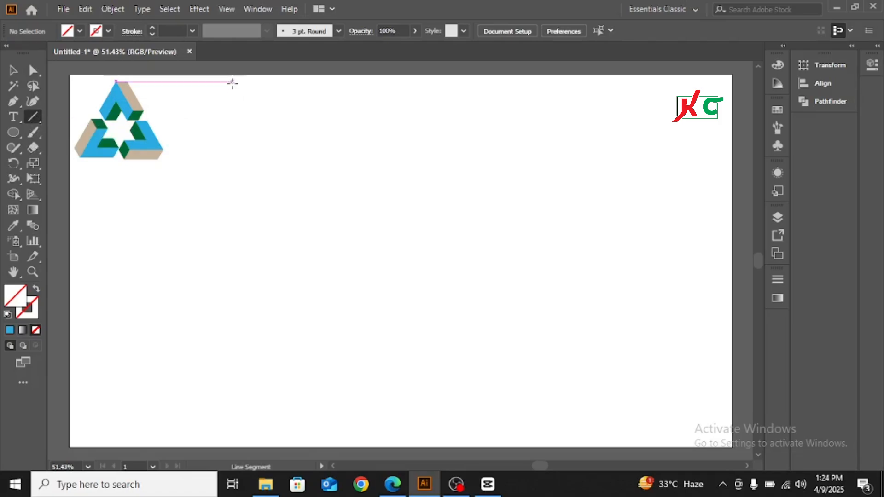
drag(232, 82, 228, 442)
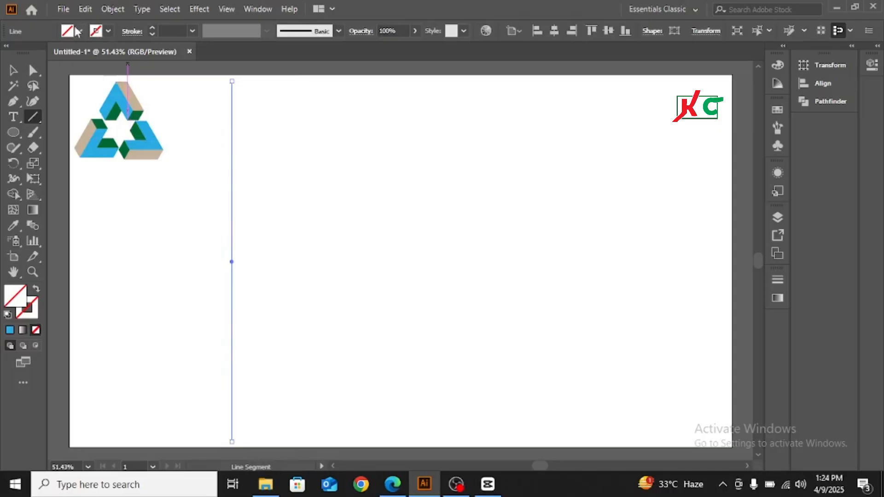
click(109, 30)
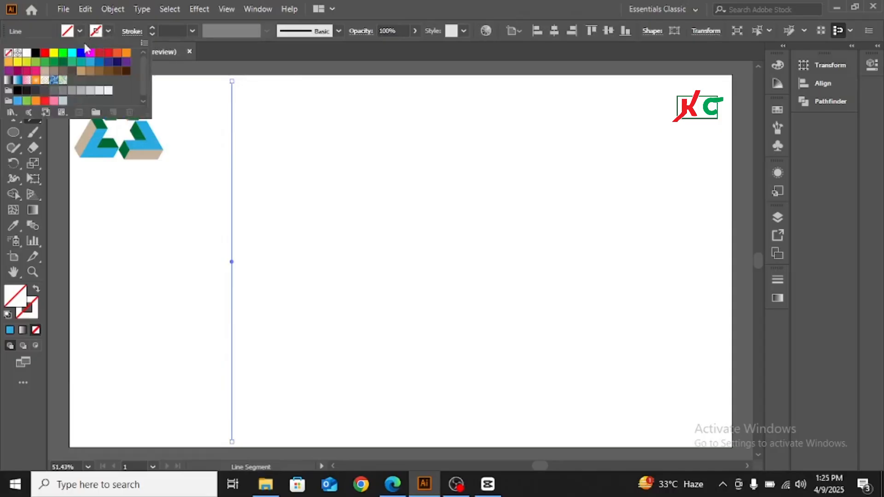
click(36, 53)
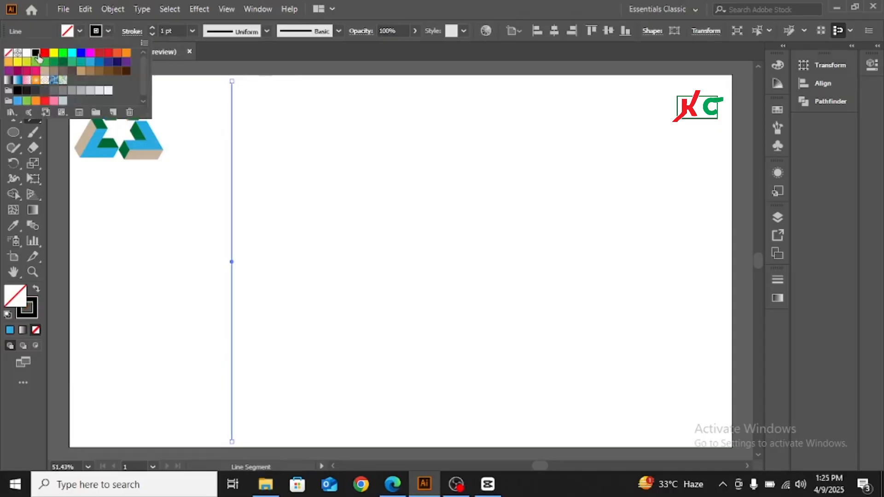
click(109, 30)
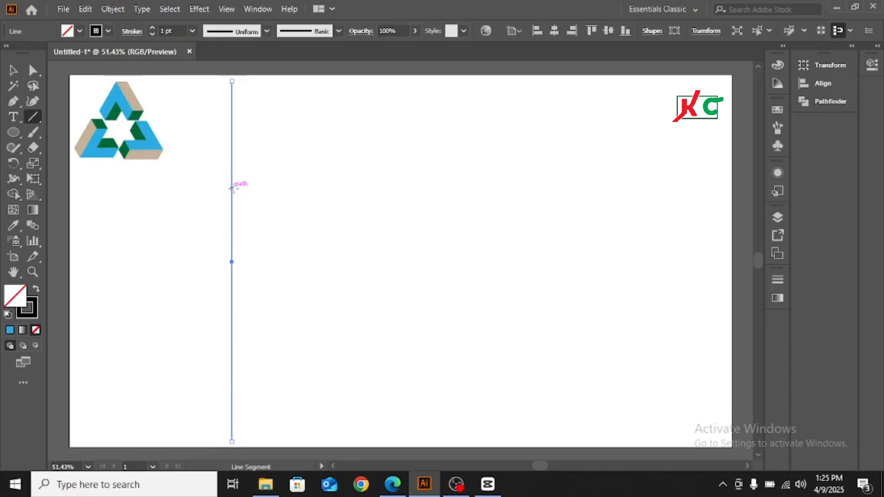
Delete the stray short segment beside the vertical line
drag(232, 184, 243, 187)
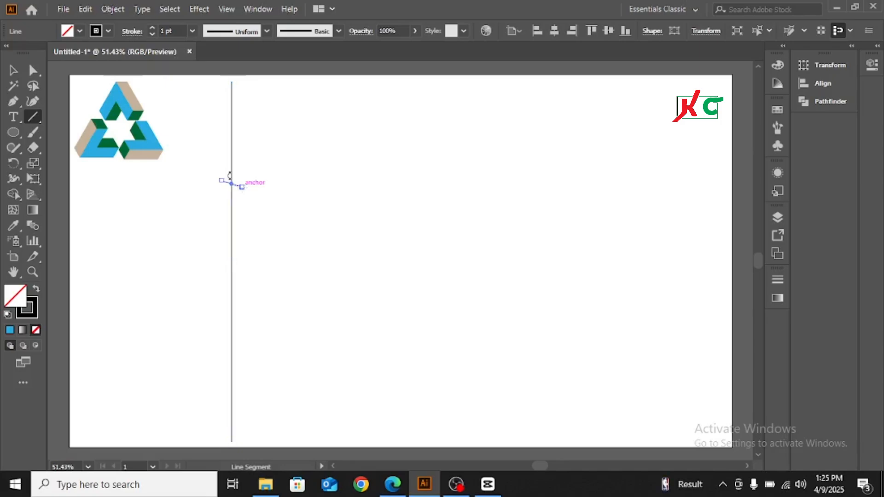
key(Delete)
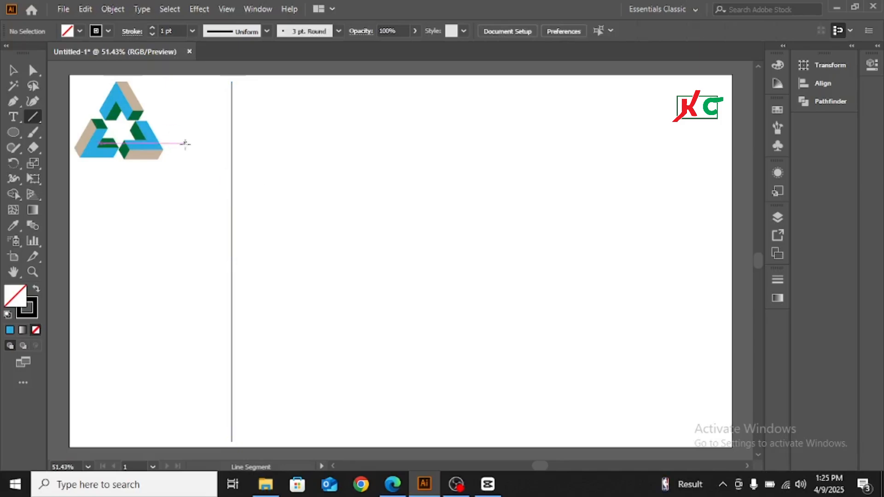
click(12, 70)
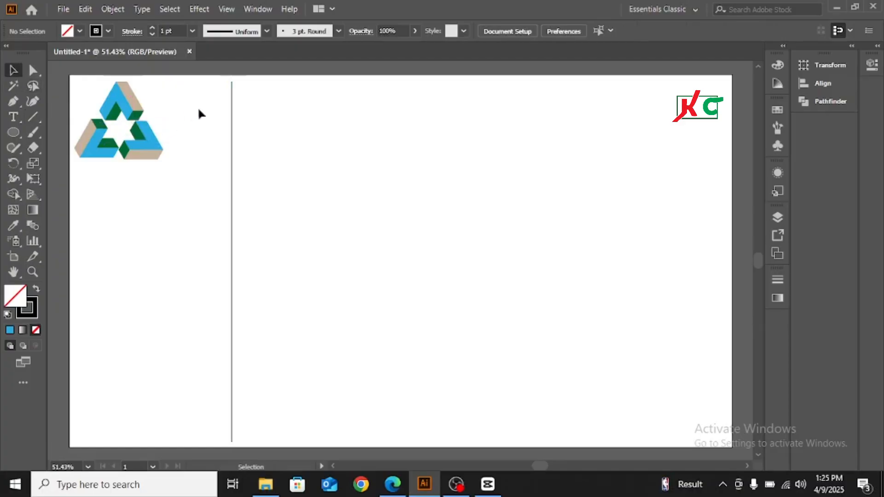
Copy the line to the right and repeat with Ctrl+D into nine evenly spaced lines, then select all
drag(198, 107, 282, 146)
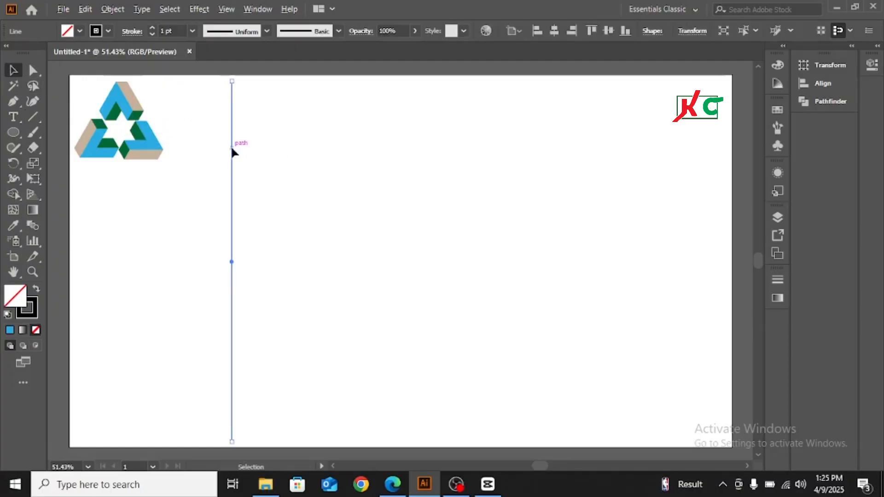
drag(231, 147, 260, 157)
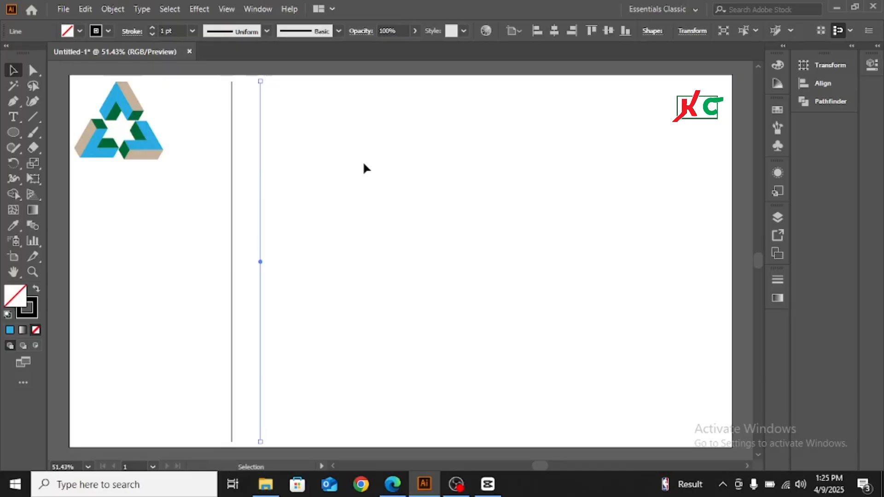
key(a)
key(ctrl+d)
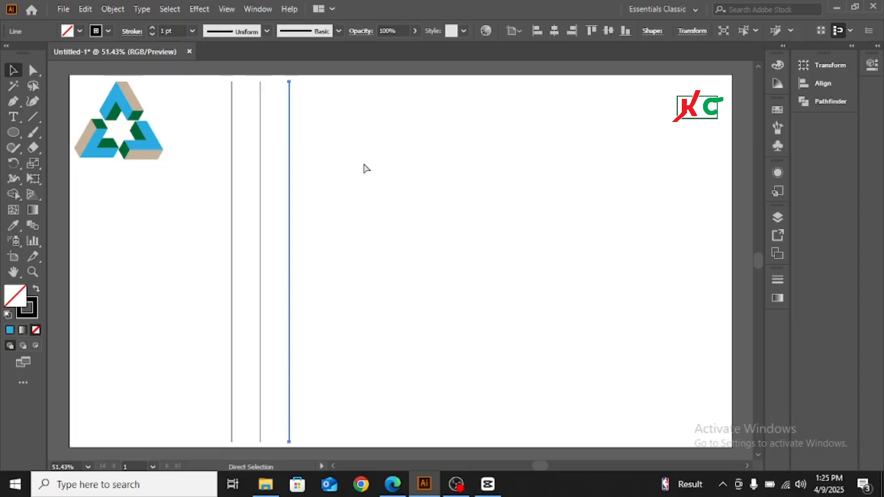
key(ctrl+d)
key(ctrl+d)
key(ctrl+d)
key(ctrl+d)
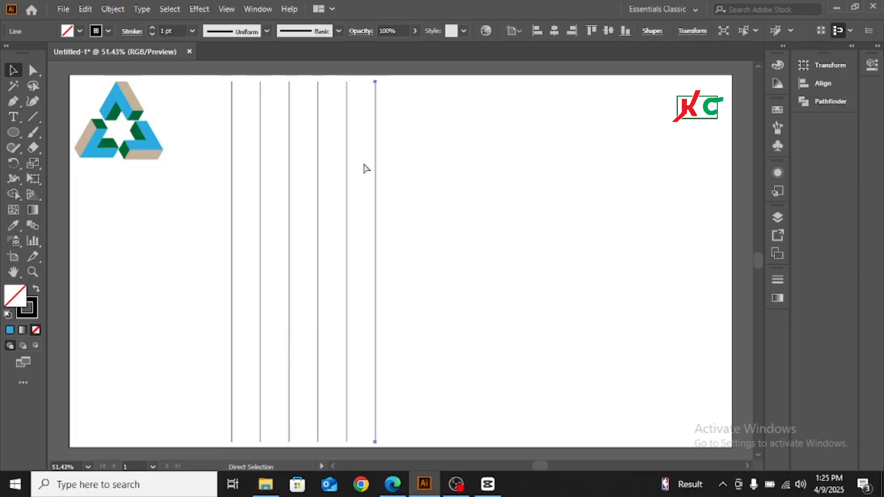
key(ctrl+d)
key(ctrl+d)
key(v)
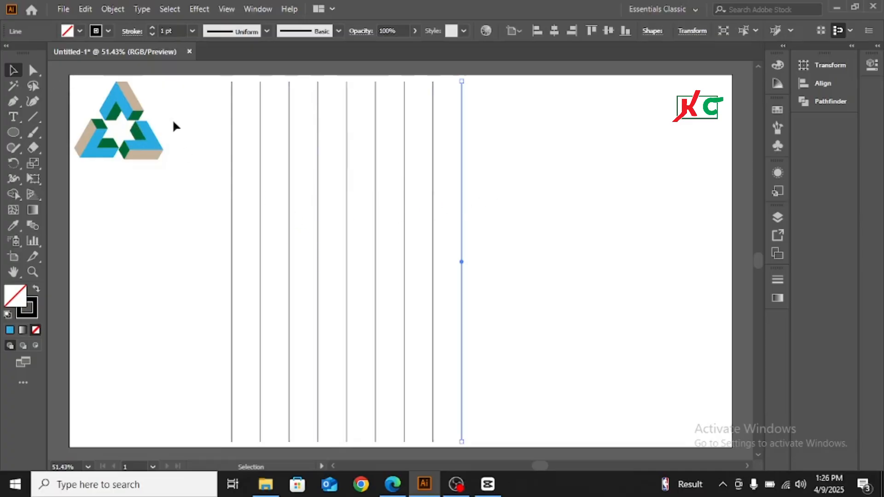
drag(200, 108, 507, 300)
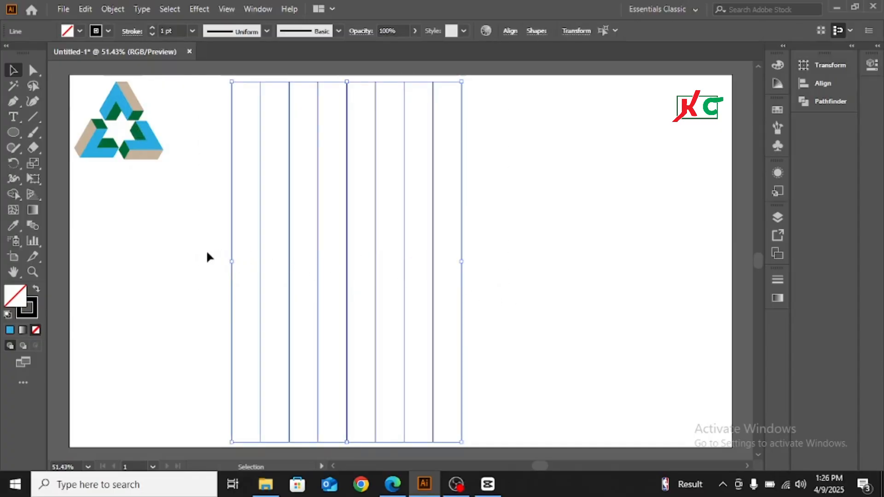
Add a 90° rotated copy of the nine lines to form a square grid
right_click(431, 202)
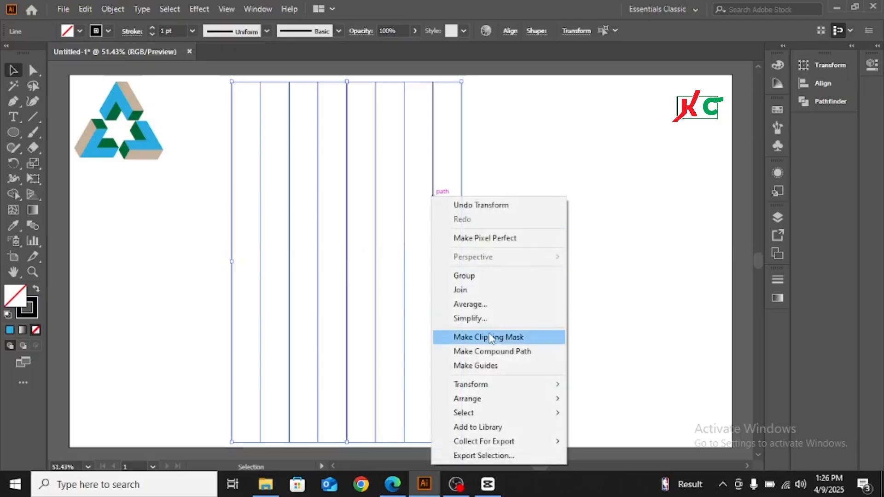
mouse_move(488, 385)
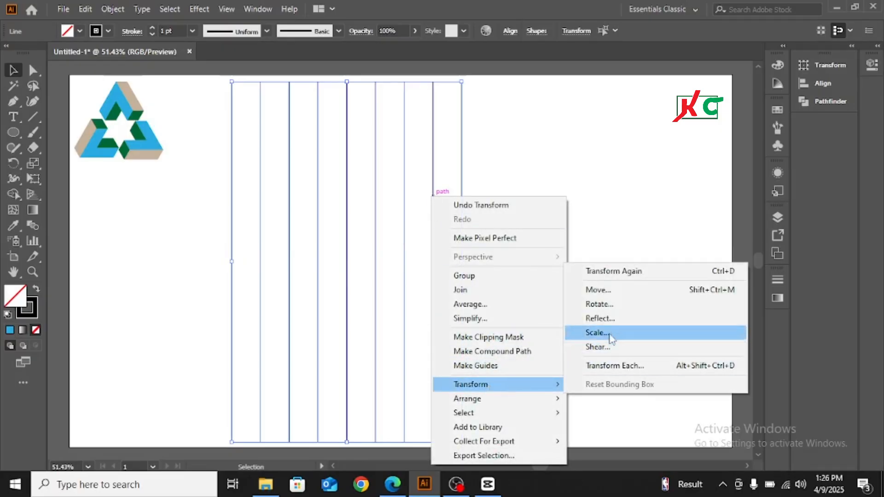
click(610, 305)
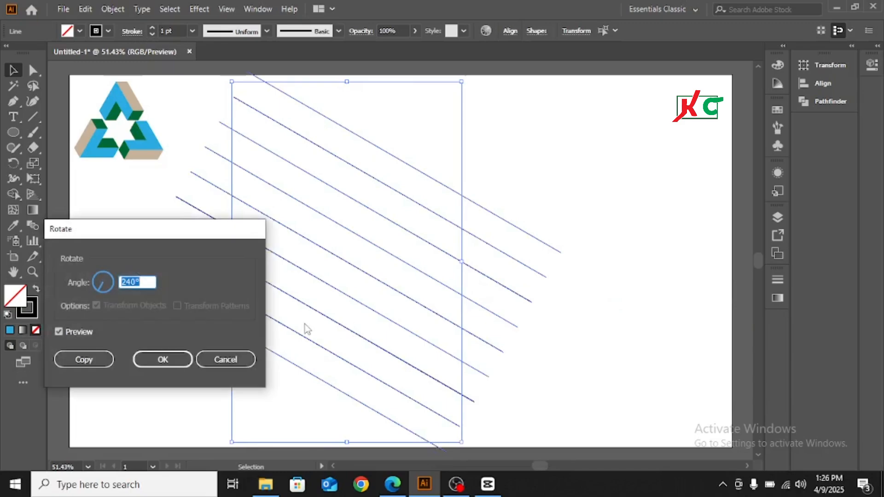
text(90)
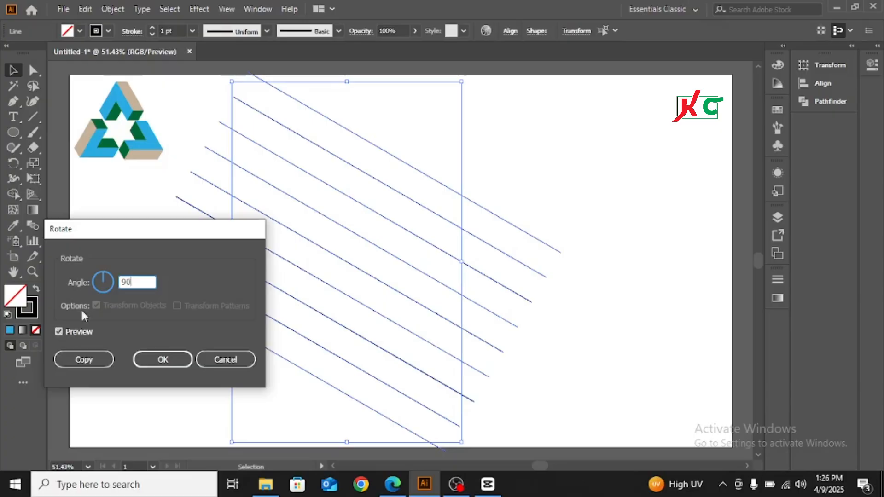
click(84, 359)
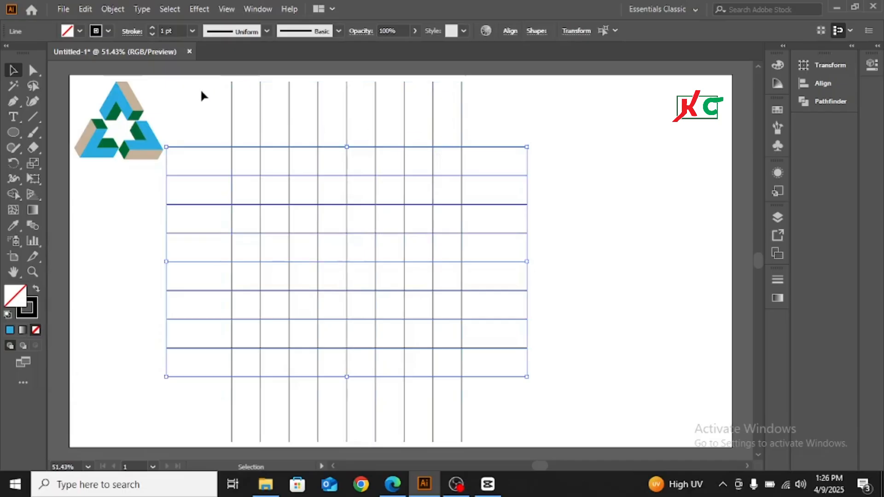
drag(201, 91, 495, 116)
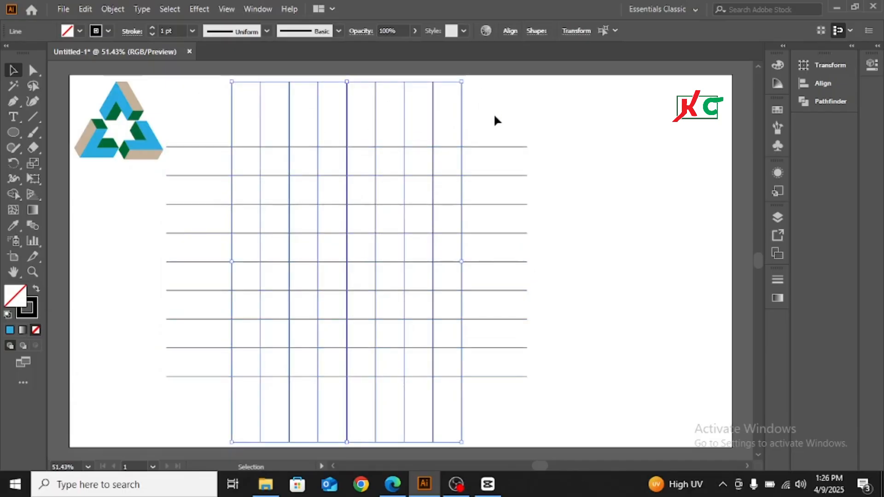
Add a 150° rotated copy of the vertical lines slanting diagonally across the grid
right_click(448, 109)
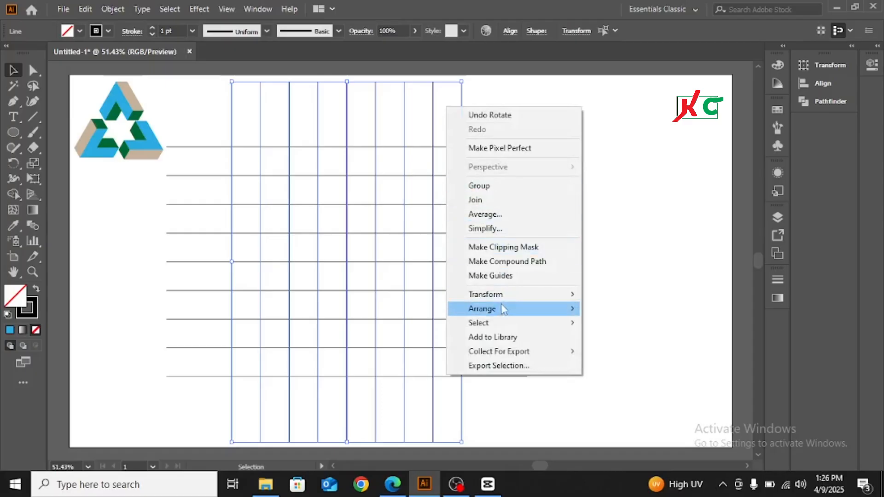
mouse_move(500, 297)
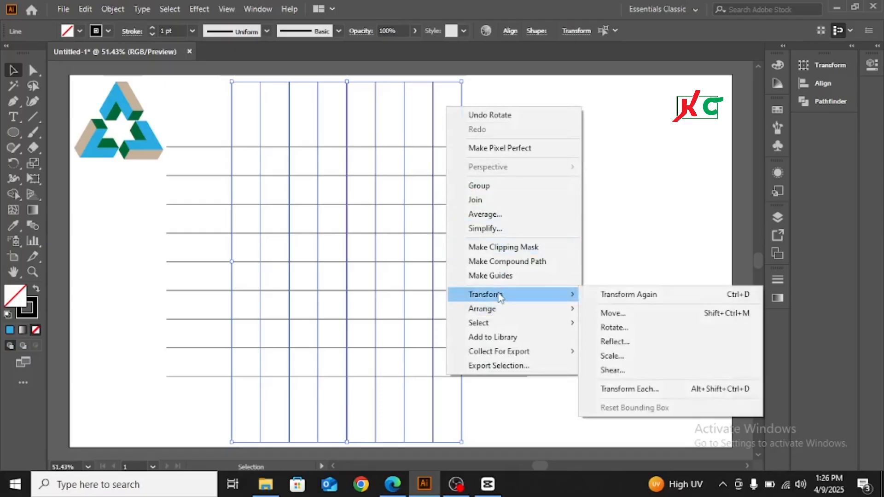
click(615, 328)
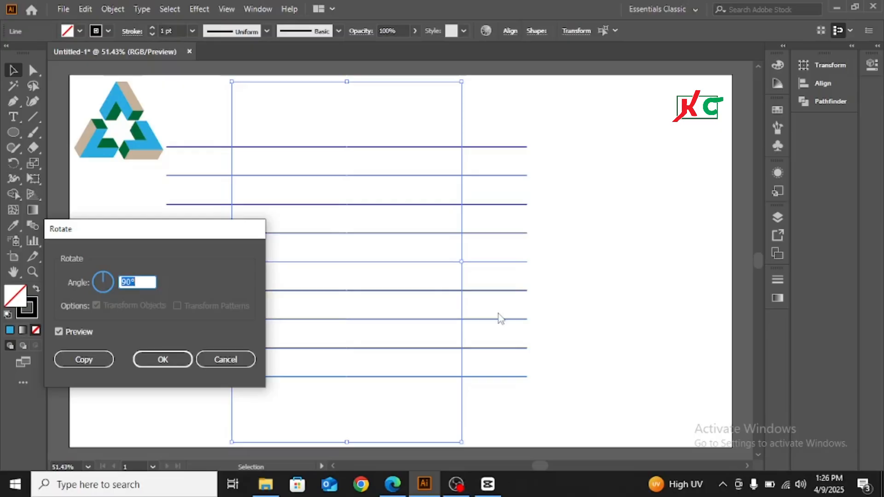
text(150)
click(83, 361)
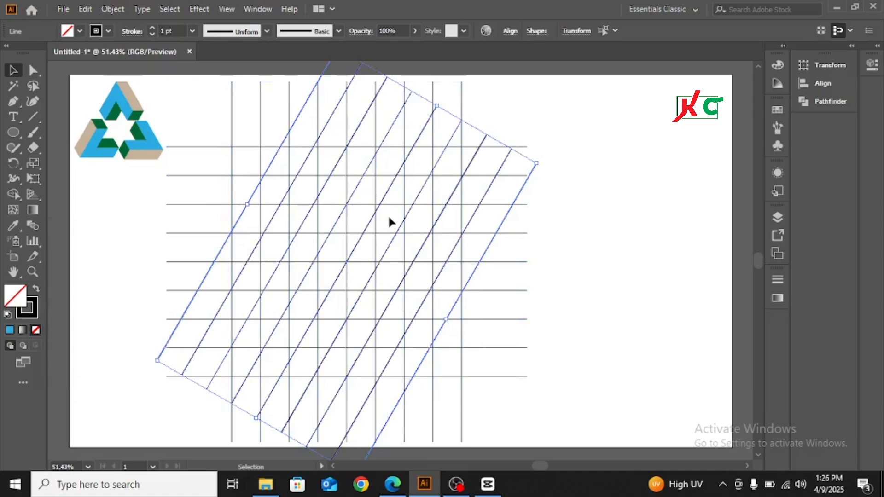
Add a vertically reflected copy of the slanted lines, then select the whole lattice
right_click(513, 166)
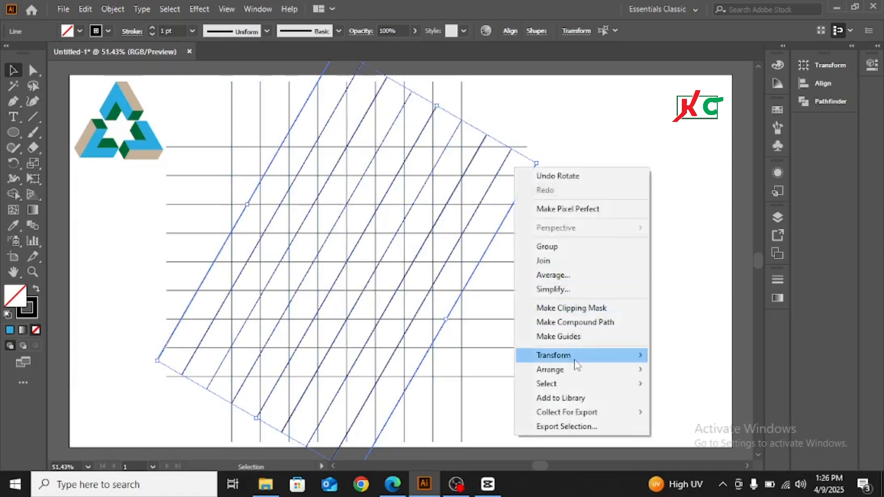
mouse_move(577, 364)
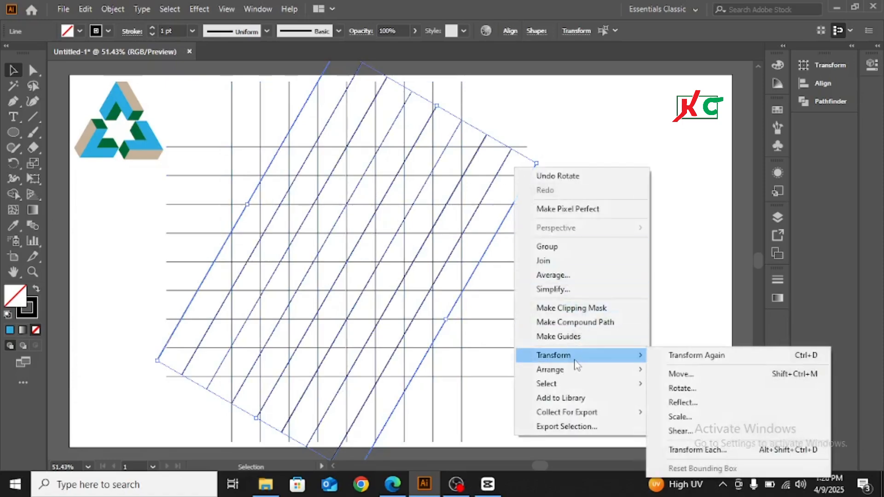
click(691, 405)
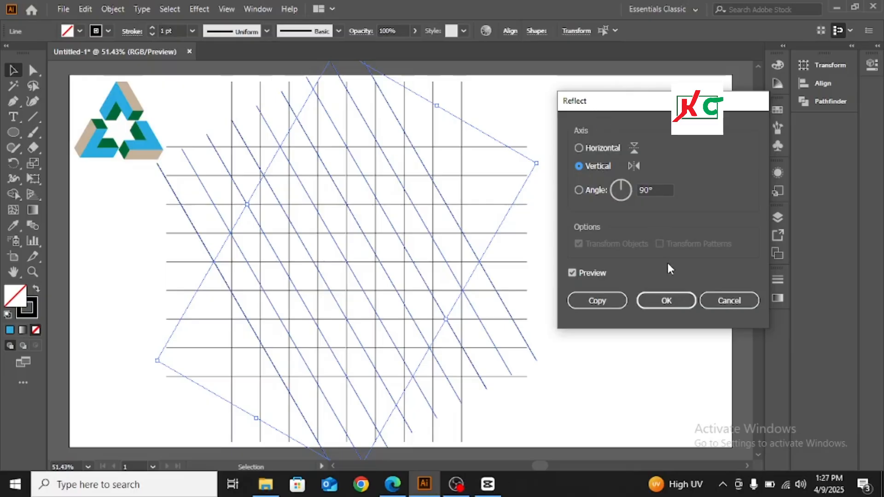
click(598, 302)
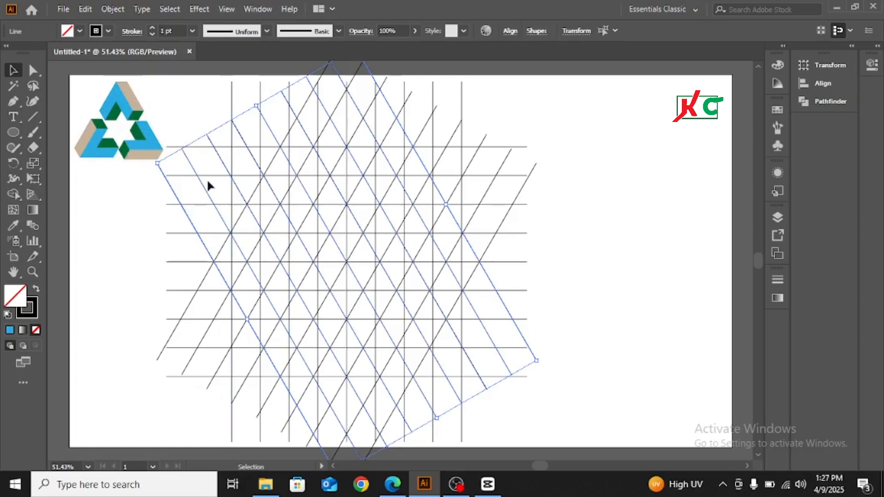
drag(200, 102, 555, 404)
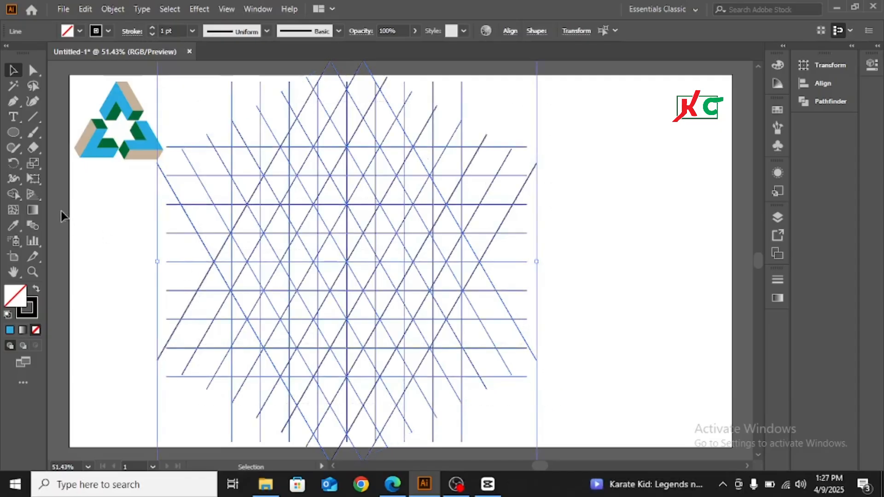
With Shape Builder and a red fill, merge lattice triangles into a slanted parallelogram near the top
click(11, 195)
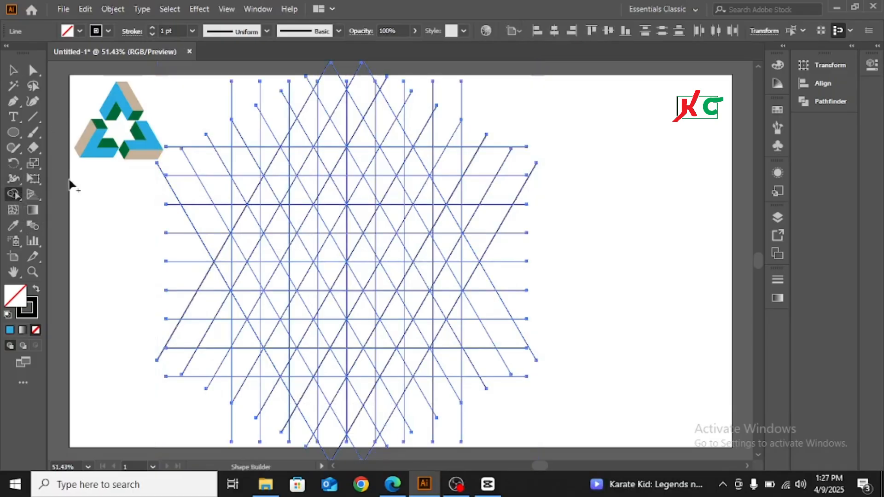
click(80, 31)
click(45, 52)
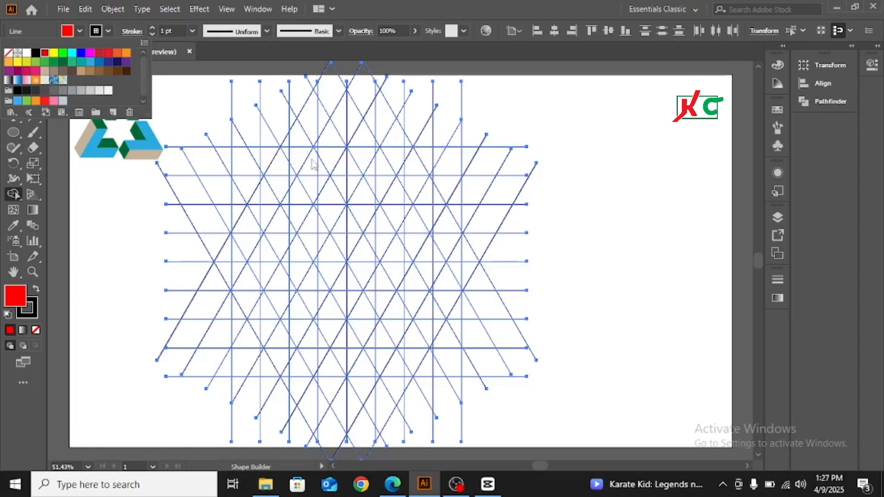
click(368, 154)
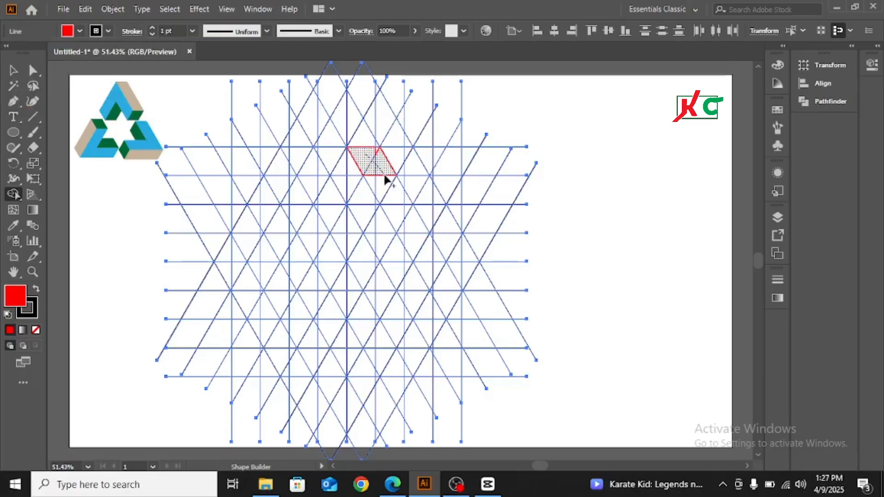
mouse_move(385, 177)
mouse_down()
mouse_move(414, 224)
mouse_move(415, 216)
mouse_move(404, 230)
mouse_move(407, 204)
mouse_move(372, 181)
mouse_move(377, 152)
mouse_up()
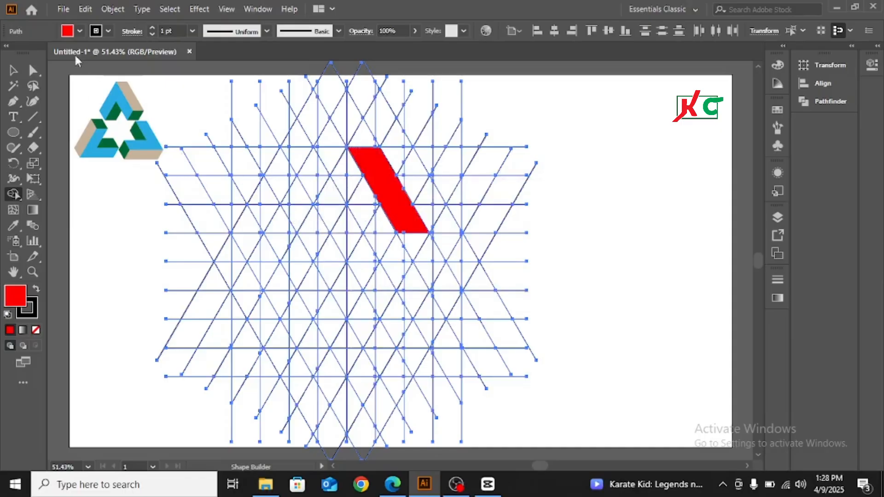
click(79, 31)
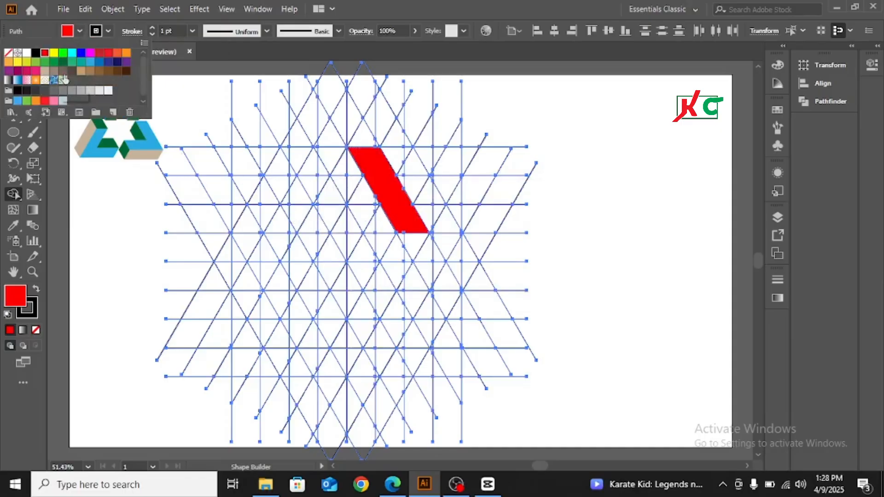
With a light blue fill, merge the triangles left of the red piece into a down-left arm
click(90, 64)
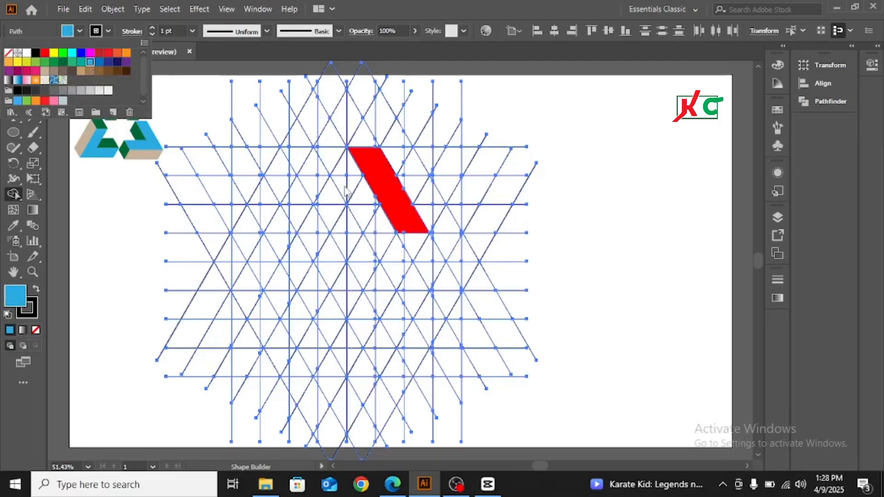
click(353, 172)
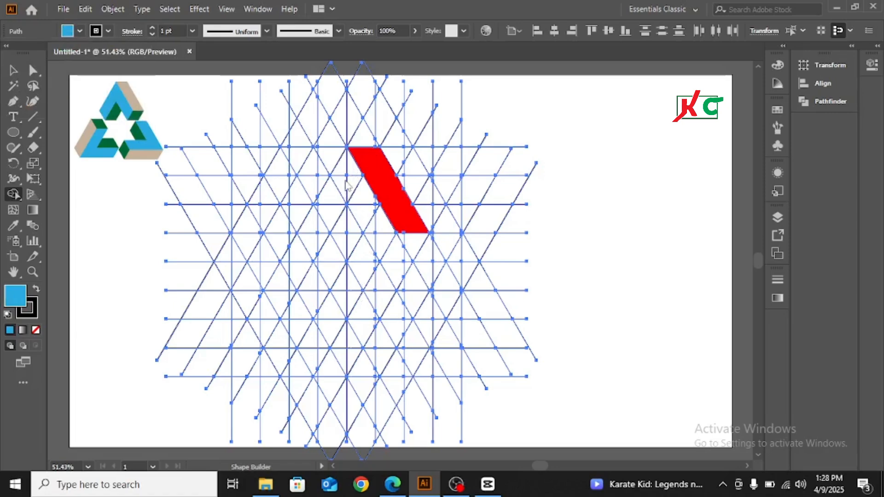
mouse_move(348, 180)
mouse_down()
mouse_move(335, 212)
mouse_move(318, 222)
mouse_move(317, 203)
mouse_up()
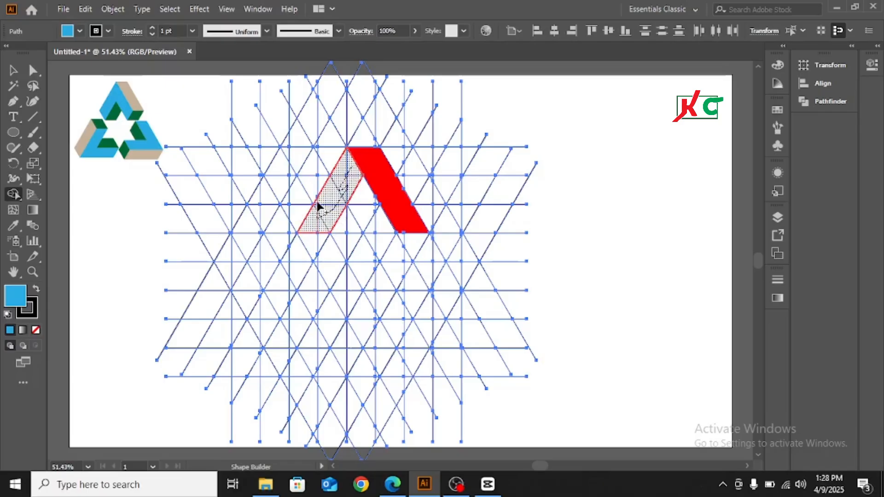
mouse_move(313, 234)
mouse_down()
mouse_move(311, 243)
mouse_move(322, 241)
mouse_move(330, 216)
mouse_up()
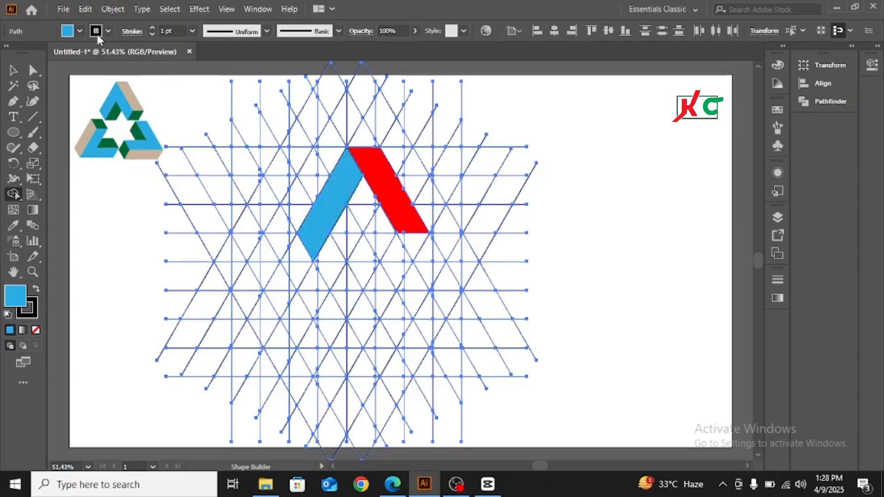
click(80, 32)
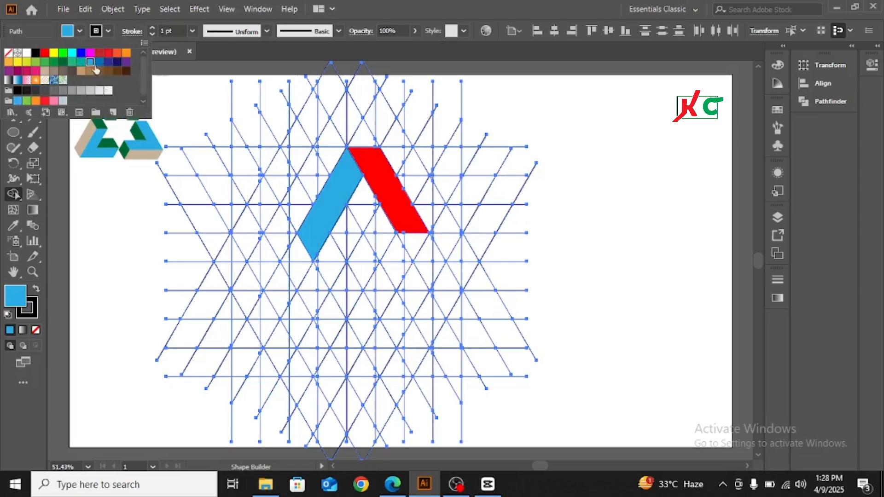
With a green fill, merge the inner triangles beneath the peak into one piece
click(75, 63)
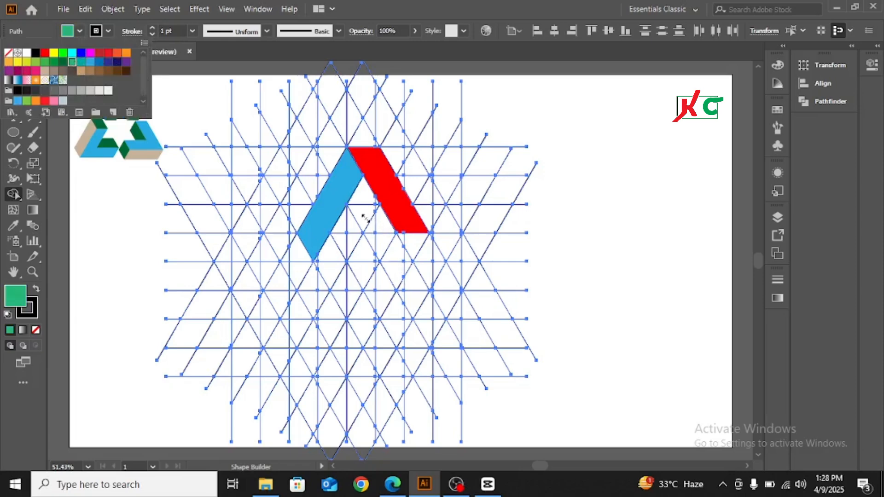
click(365, 201)
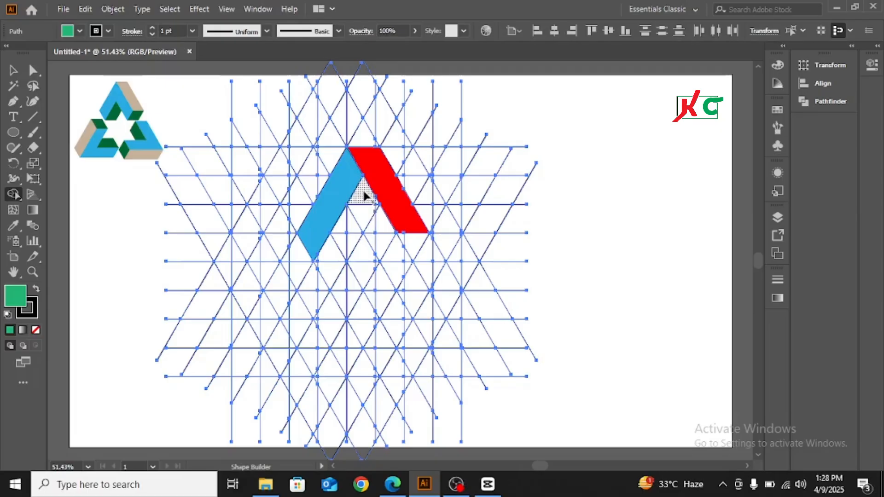
mouse_move(363, 192)
mouse_down()
mouse_move(381, 207)
mouse_move(370, 226)
mouse_move(380, 226)
mouse_up()
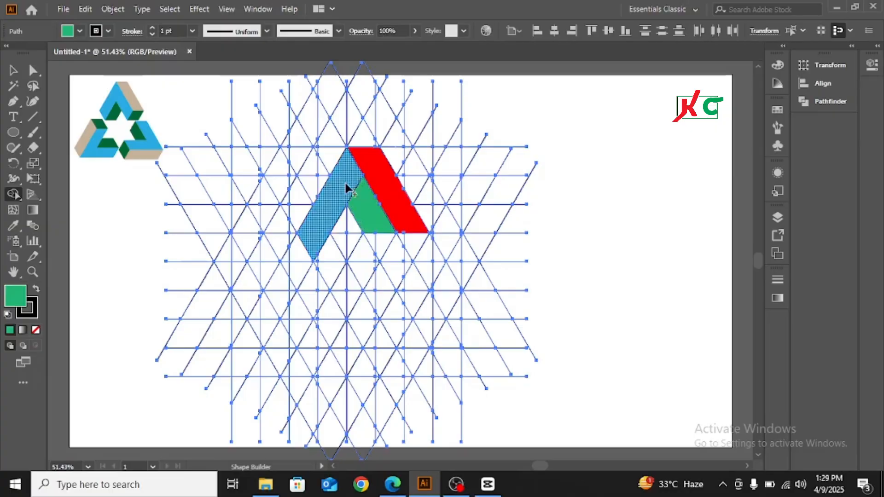
click(81, 31)
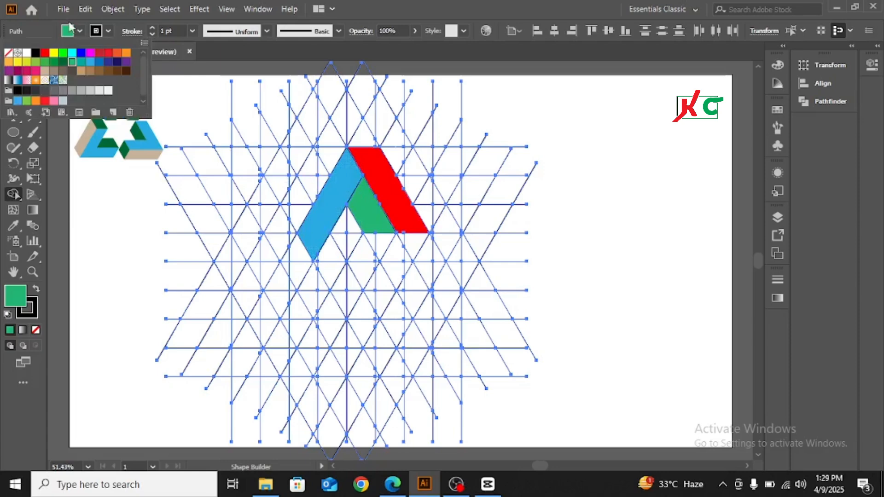
Switch the fill to RGB Blue and merge the light blue arm and green notch into one piece
click(81, 52)
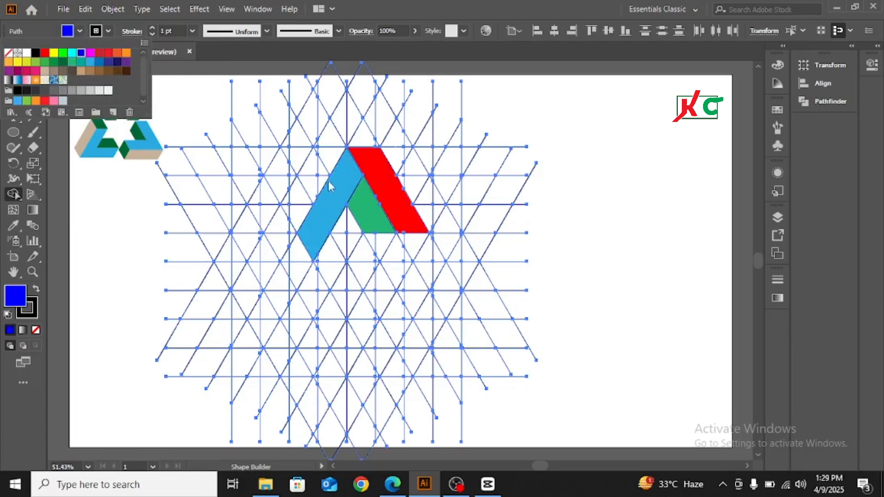
click(368, 211)
drag(344, 178, 367, 208)
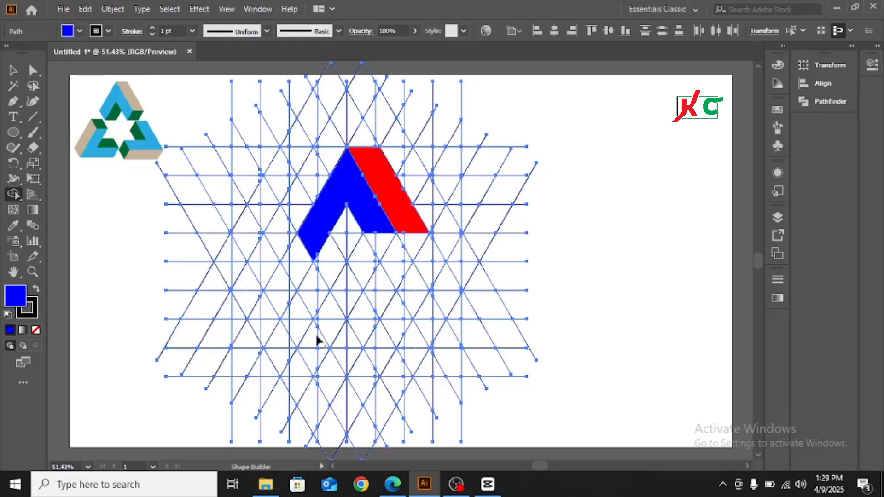
click(78, 30)
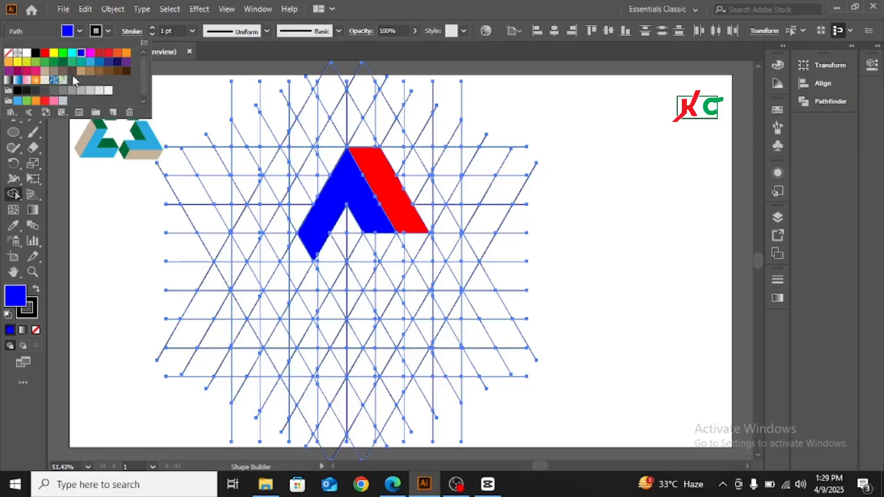
Fill the notch triangle and small parallelogram under the blue peak with dark navy
click(108, 62)
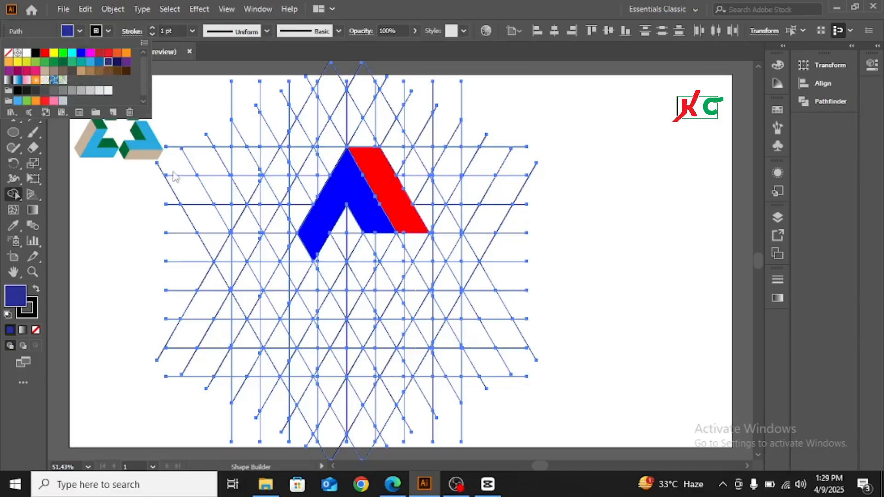
click(354, 229)
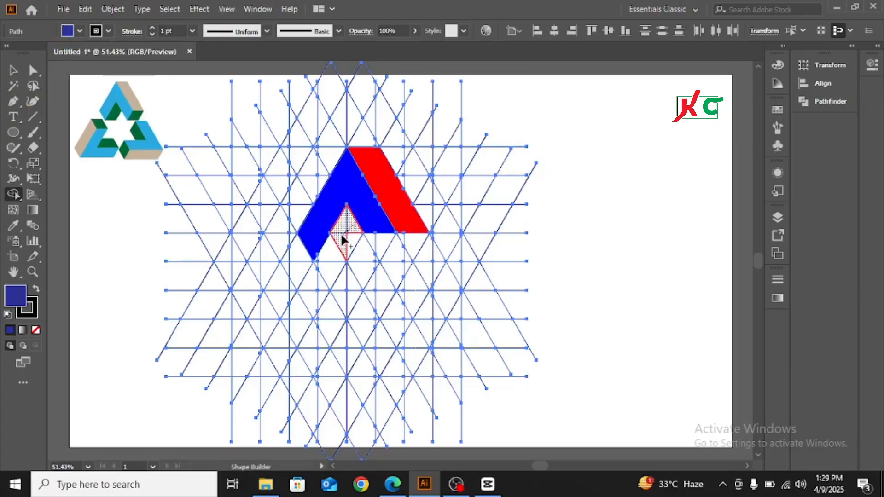
mouse_move(342, 235)
mouse_down()
mouse_move(332, 259)
mouse_move(316, 258)
mouse_move(342, 238)
mouse_move(356, 242)
mouse_up()
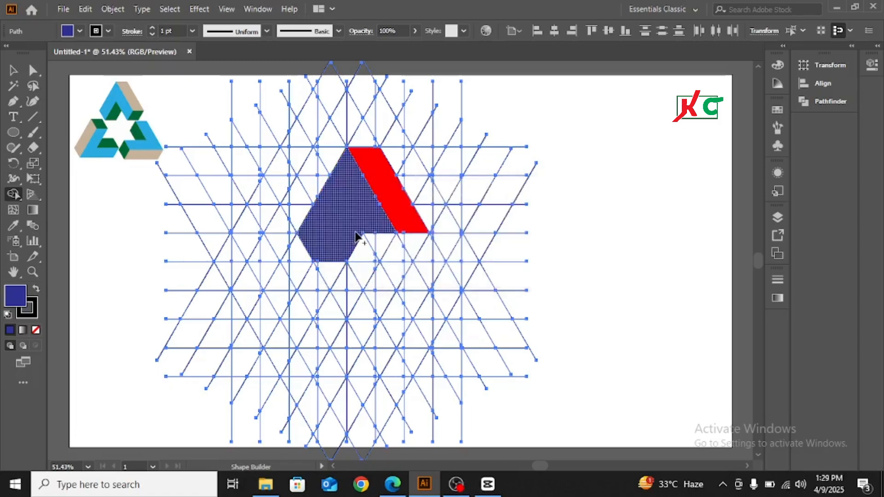
key(ctrl+z)
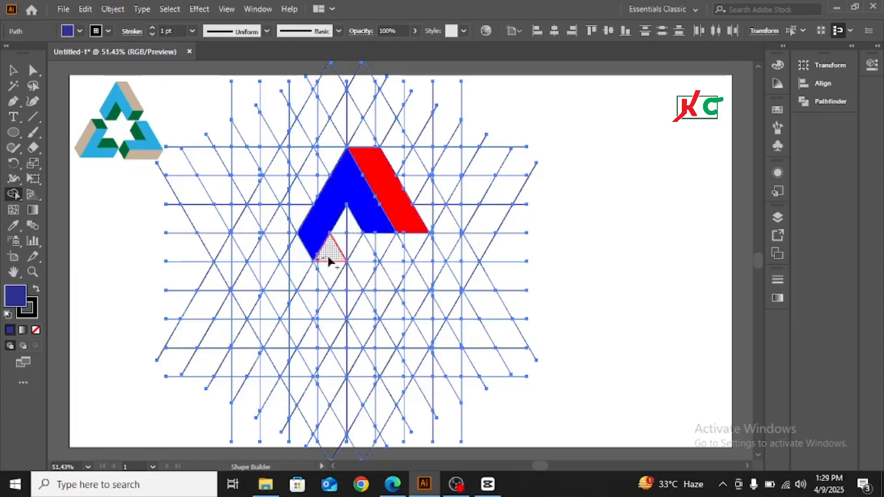
mouse_move(350, 247)
mouse_down()
mouse_move(347, 221)
mouse_move(338, 249)
mouse_up()
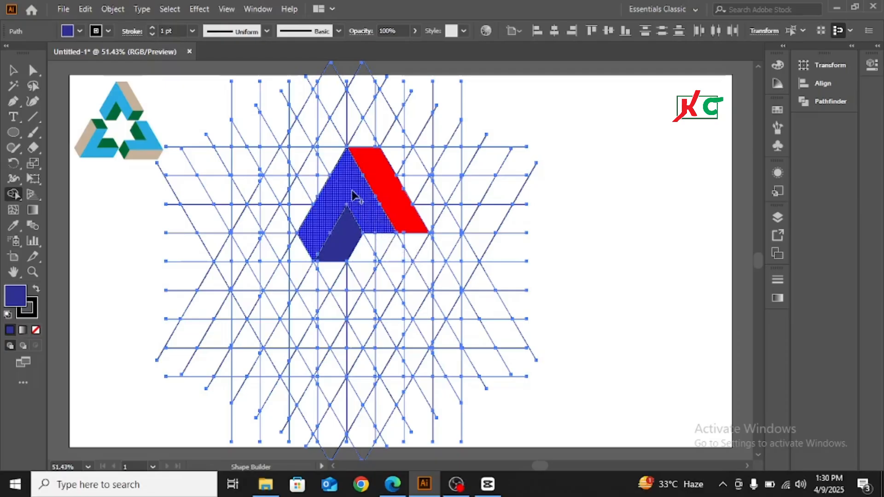
Merge the small triangle below the red arm into the bright blue arm
click(78, 31)
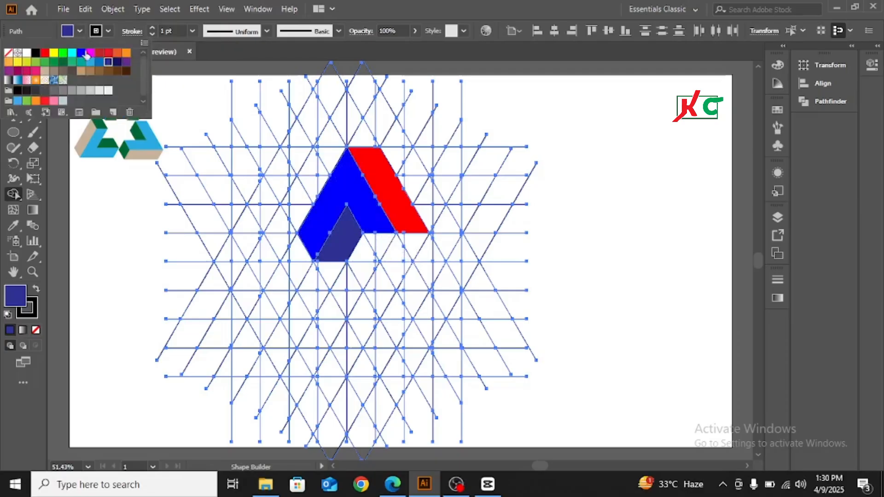
click(82, 53)
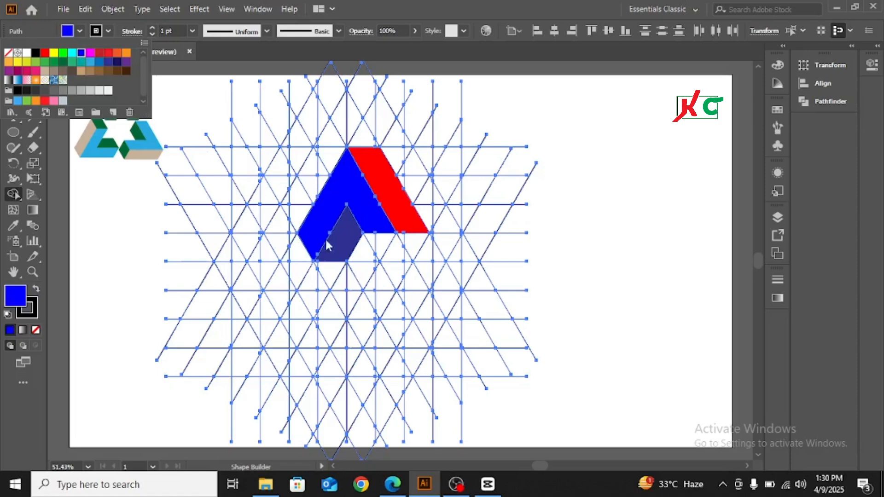
click(387, 234)
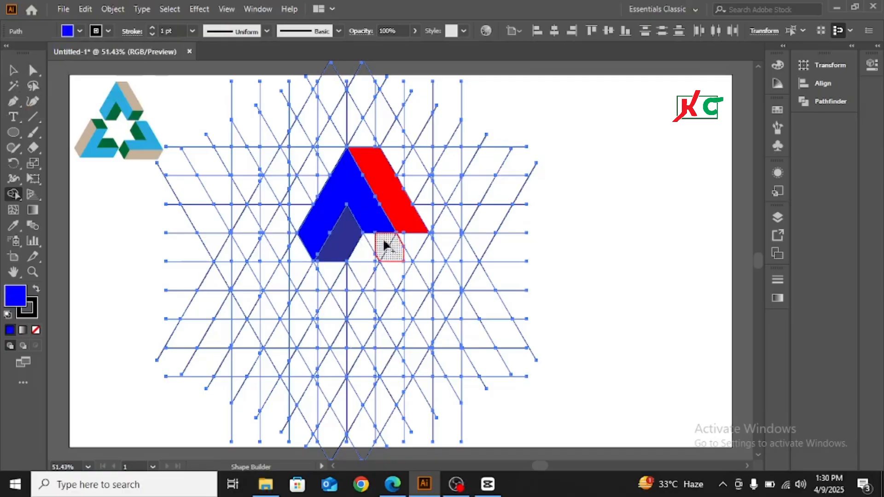
click(384, 248)
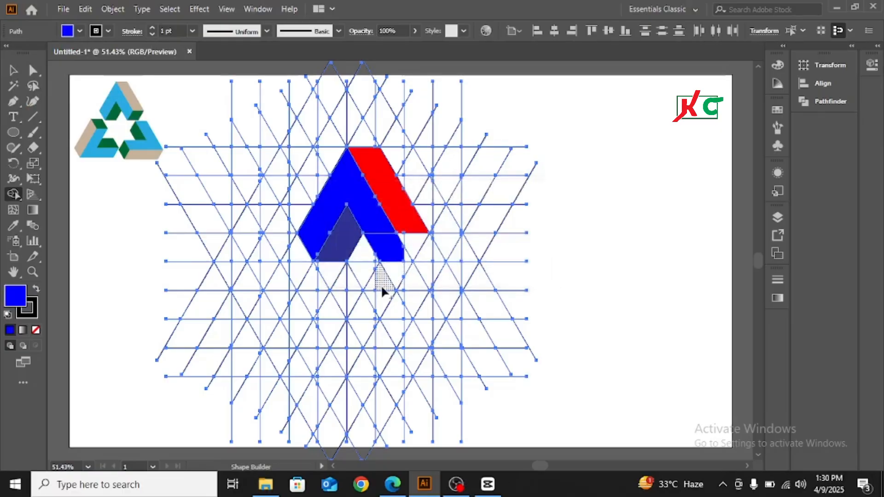
key(ctrl+z)
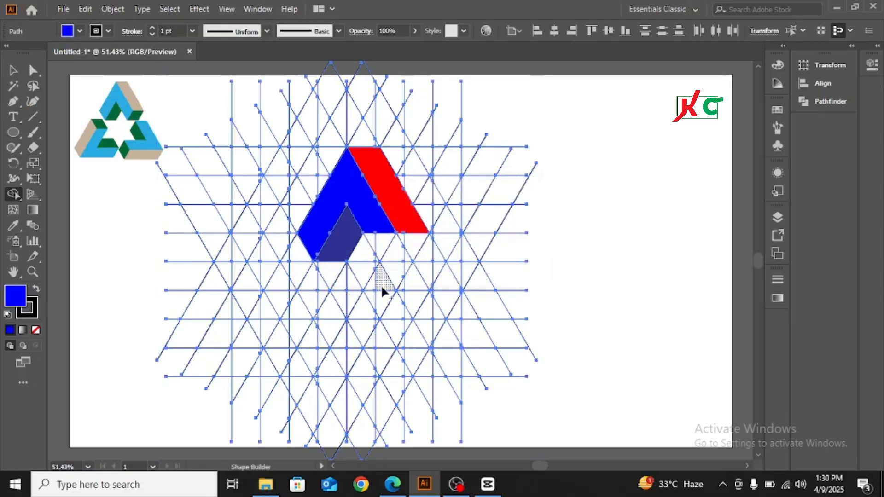
click(383, 238)
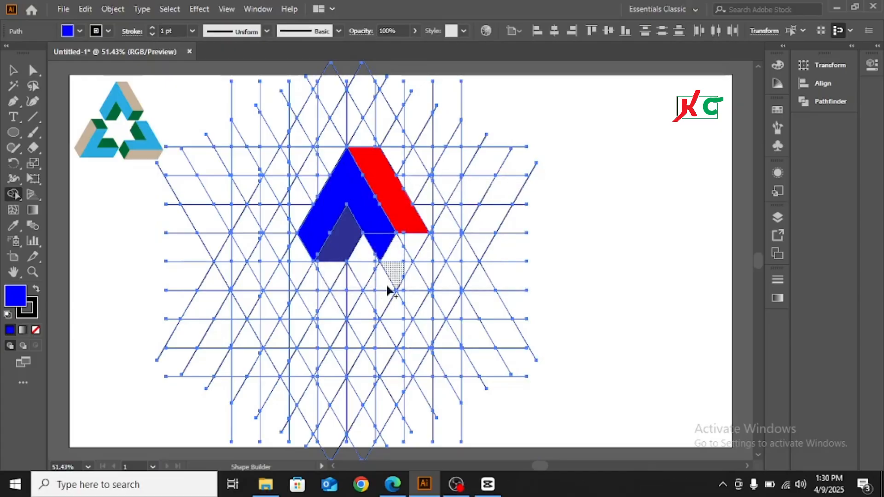
Fill the lower-right corner below the red arm with mid blue
click(79, 30)
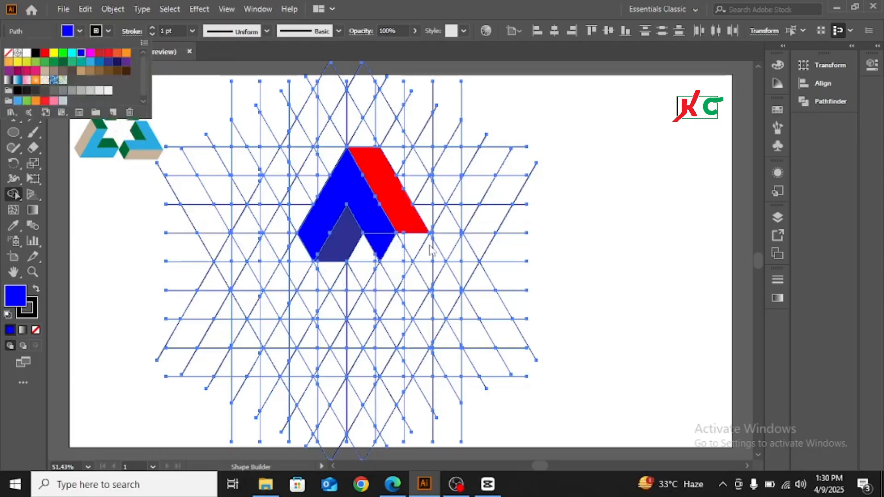
click(79, 33)
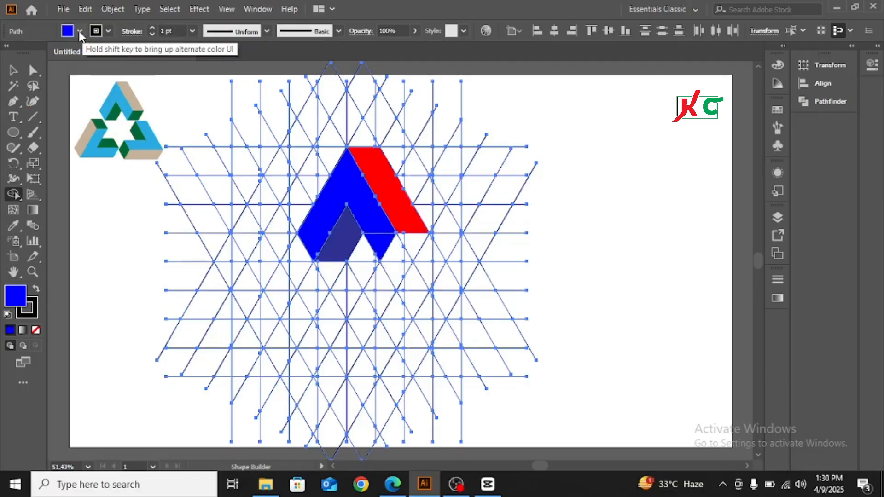
click(80, 33)
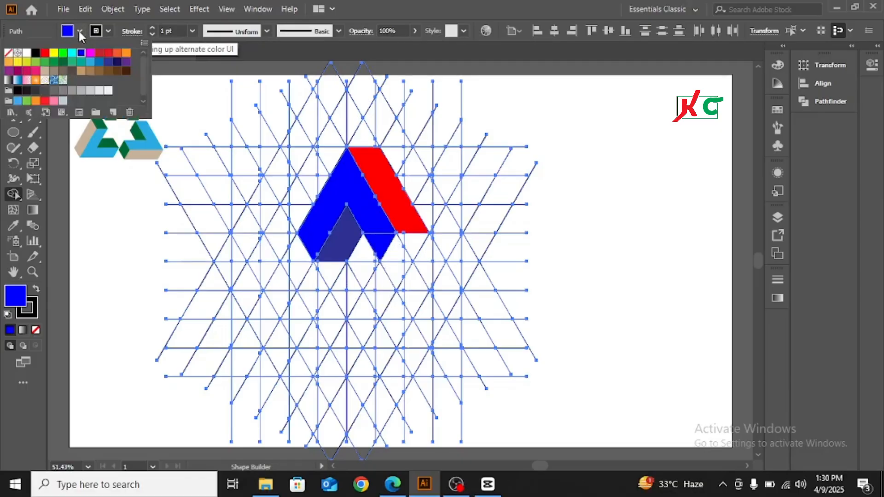
click(99, 63)
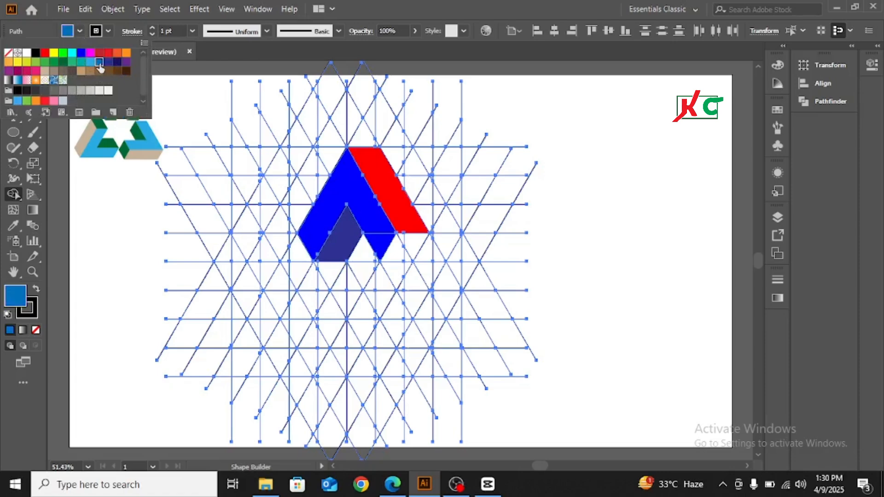
click(418, 247)
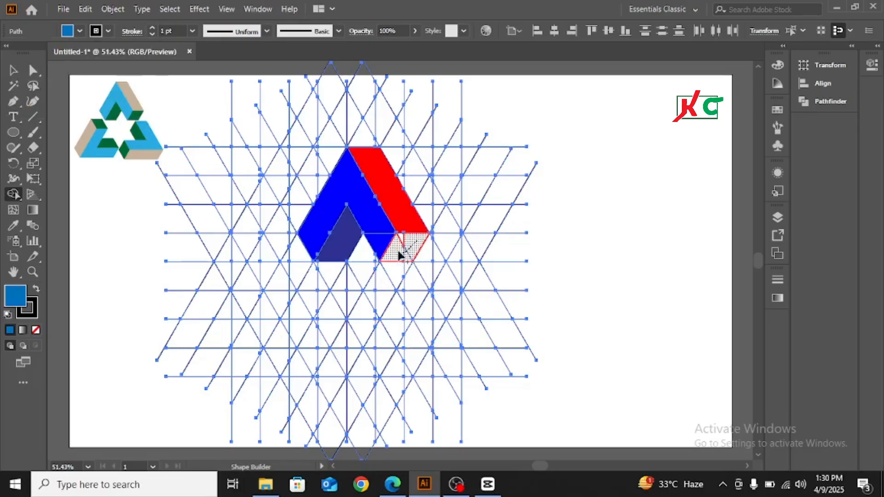
click(401, 242)
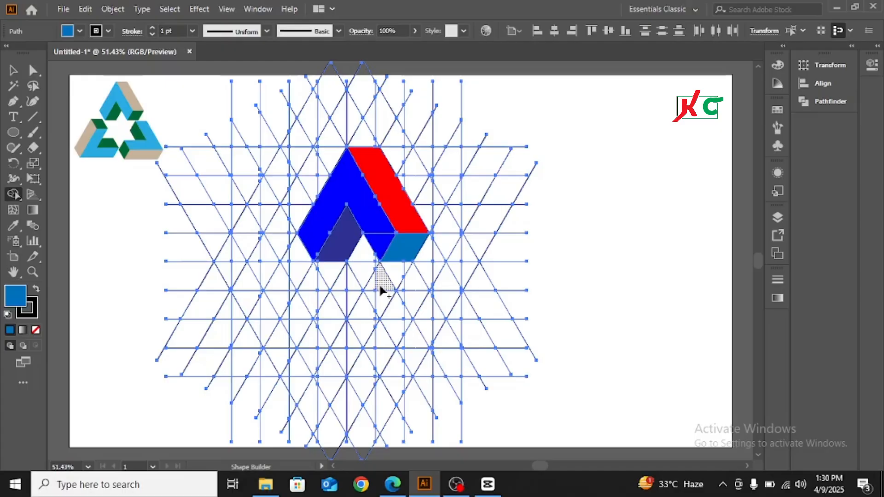
click(79, 32)
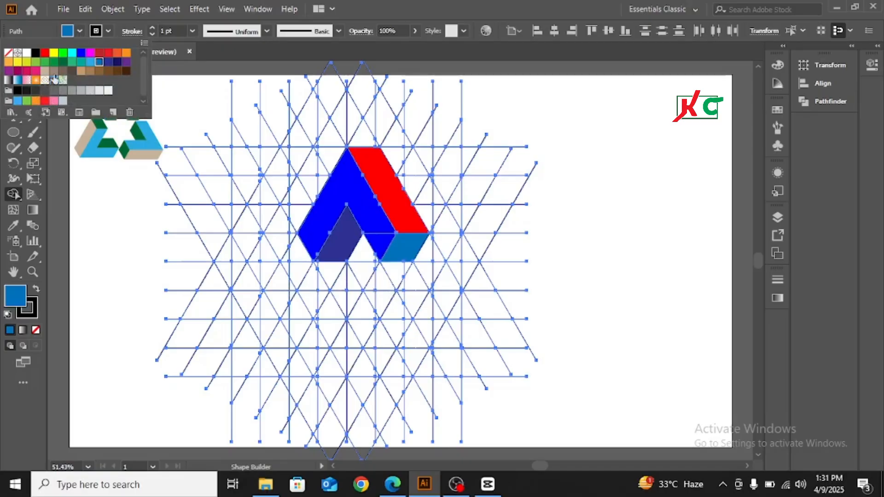
Fill the lower-right corner piece with dark green
click(63, 63)
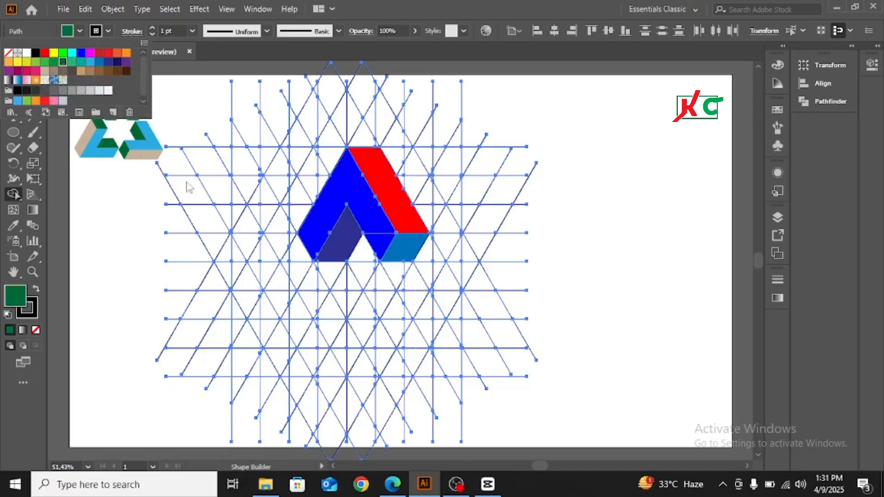
click(410, 245)
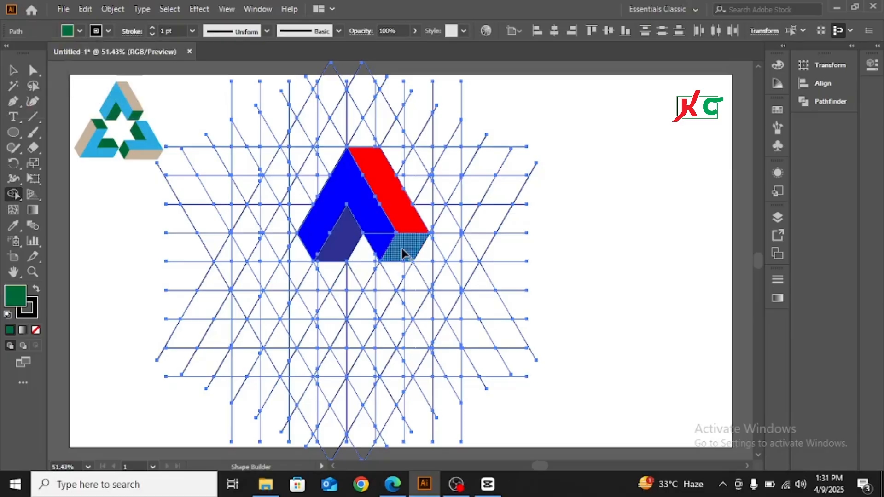
click(402, 253)
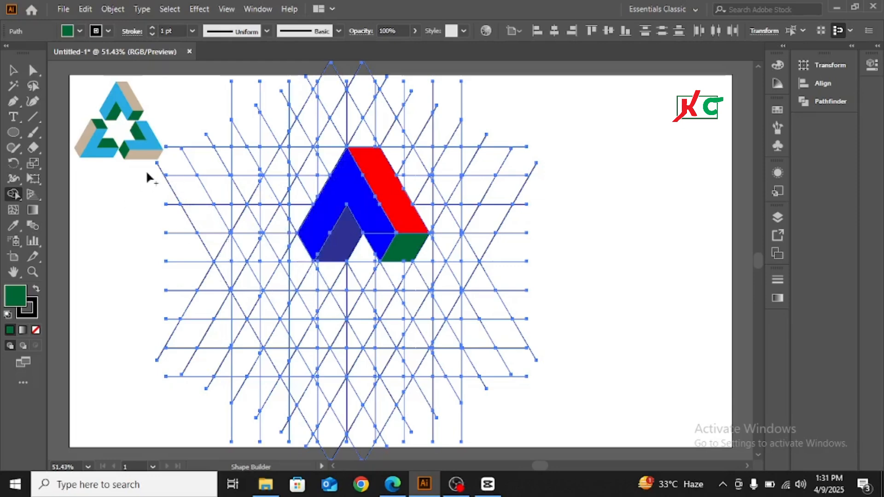
Recolour the red right arm tan
click(80, 31)
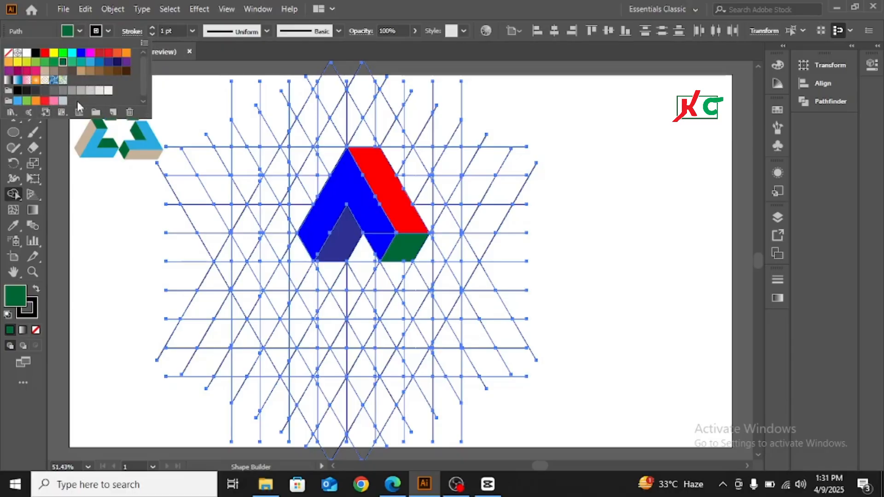
click(81, 71)
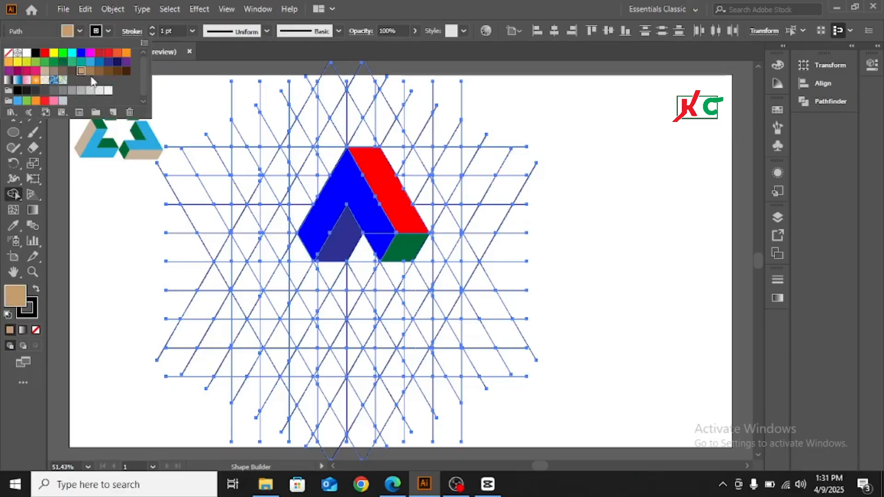
click(80, 31)
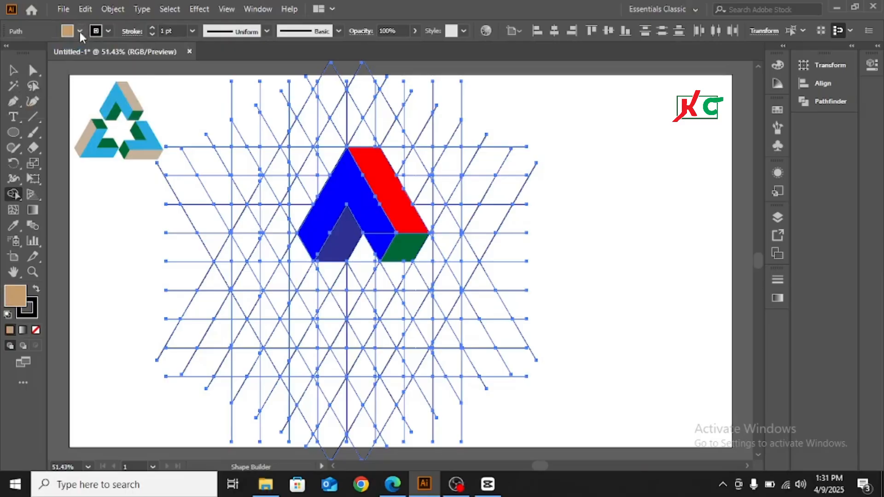
click(402, 211)
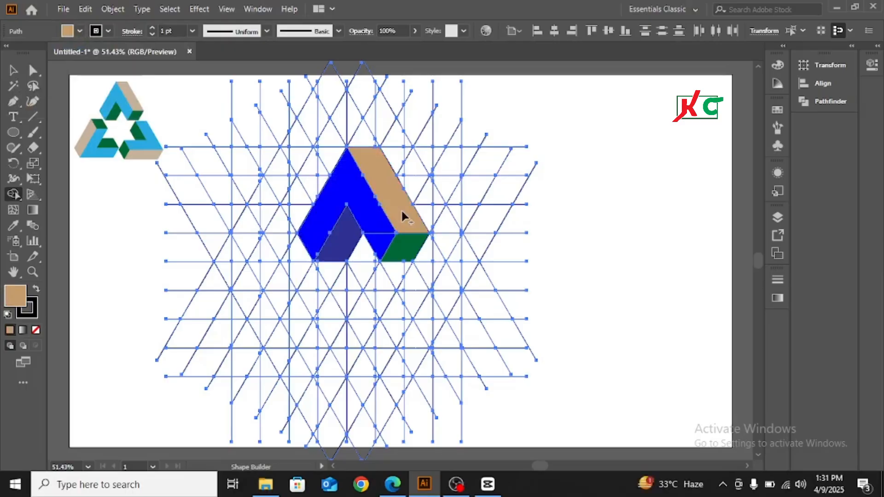
click(79, 30)
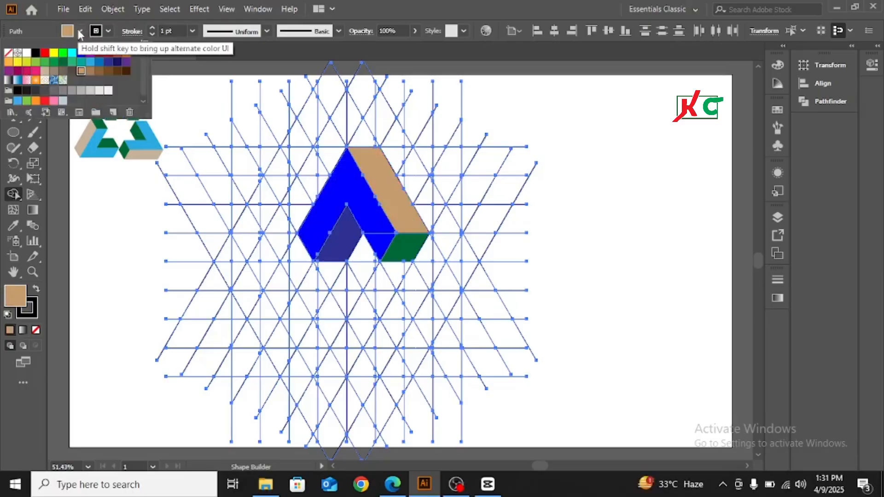
click(80, 30)
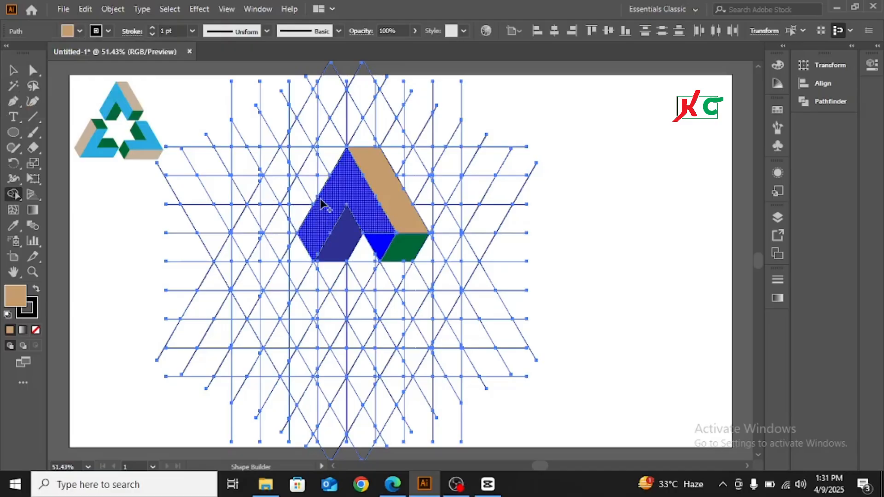
Merge the left arm regions into one light blue shape
click(80, 31)
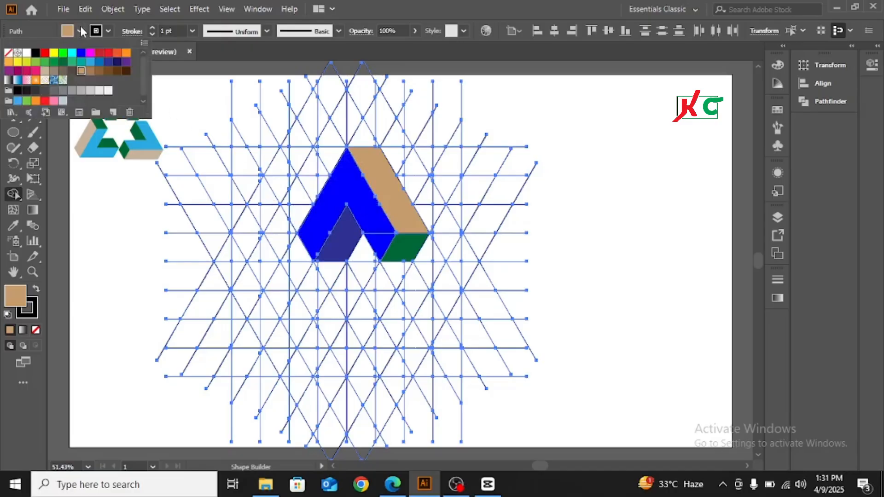
click(91, 63)
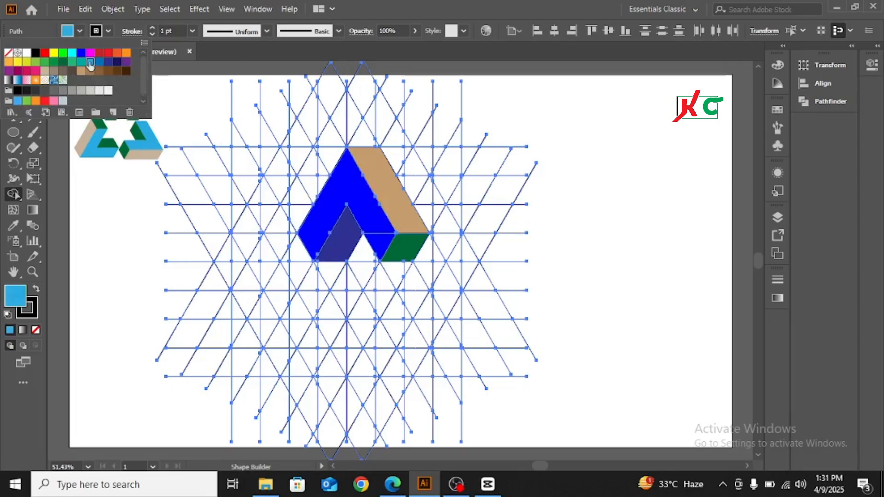
click(377, 231)
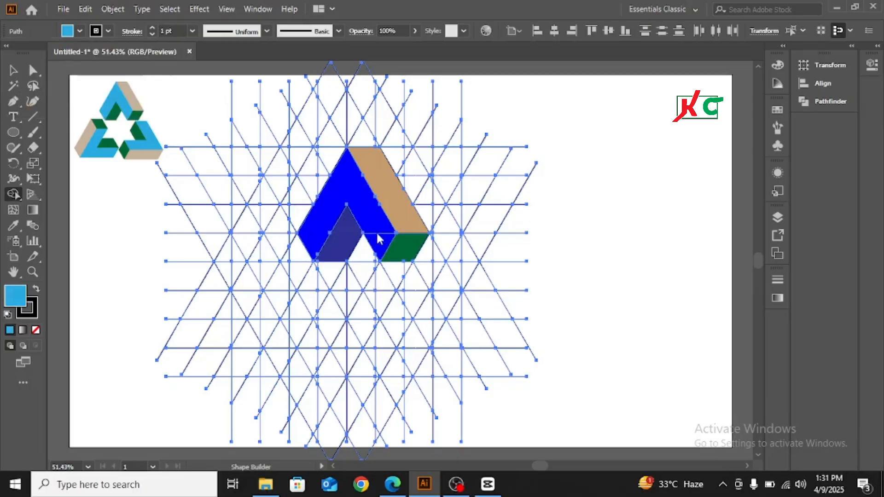
drag(385, 247, 356, 192)
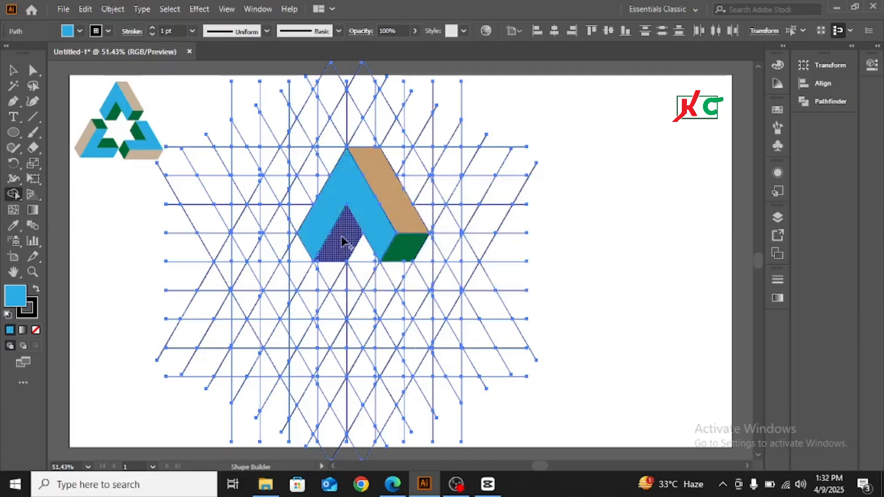
Recolour the green lower-right corner dark navy to match the inner notch
click(78, 31)
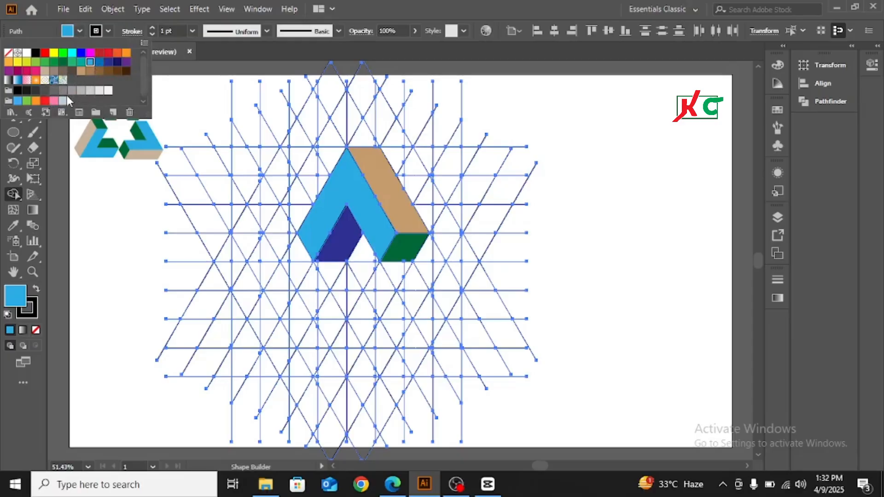
click(108, 63)
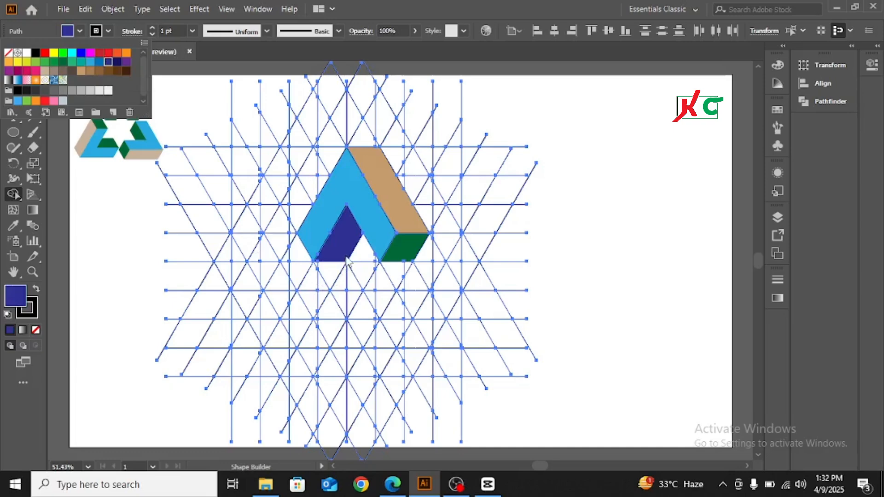
click(410, 246)
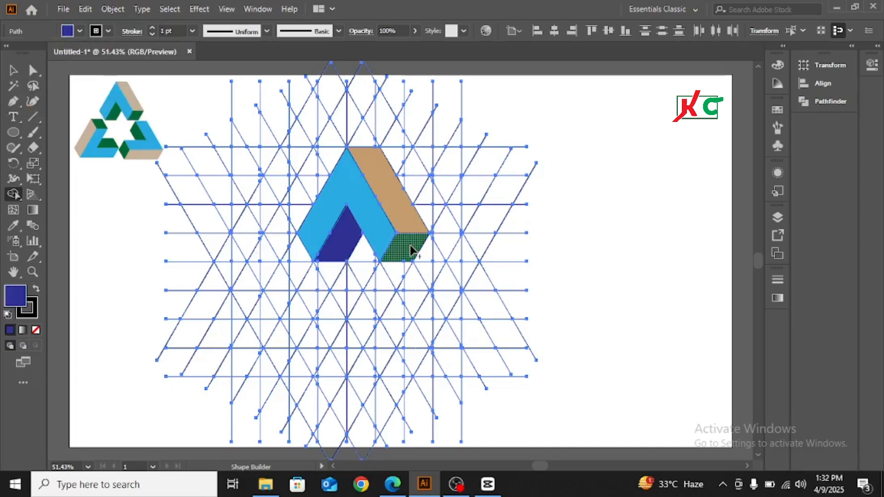
click(410, 246)
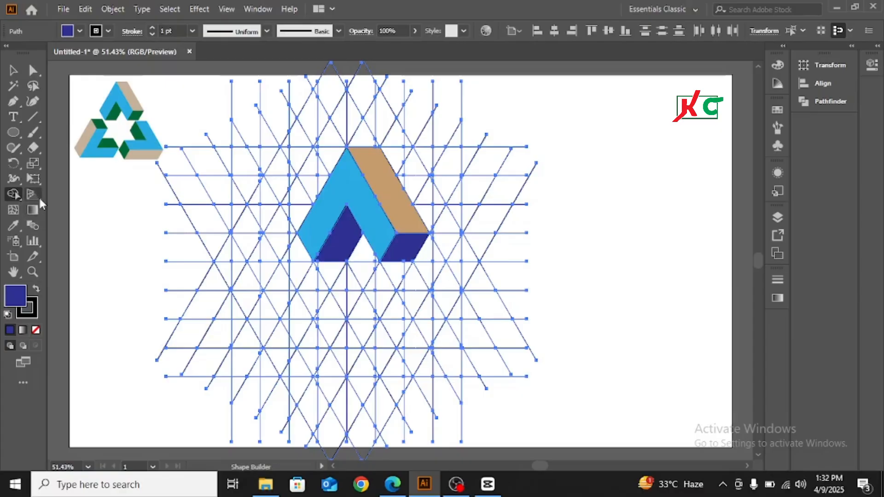
click(80, 32)
click(80, 32)
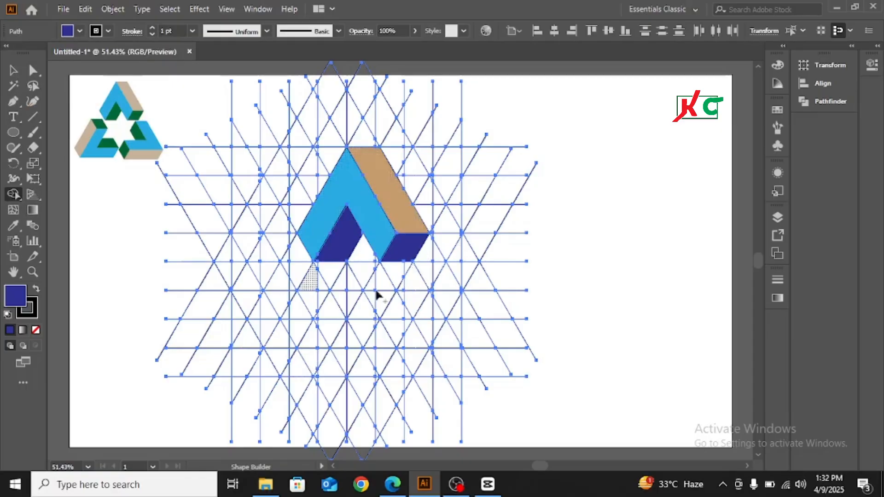
Select all grid lines with the Magic Wand and lock them
click(13, 70)
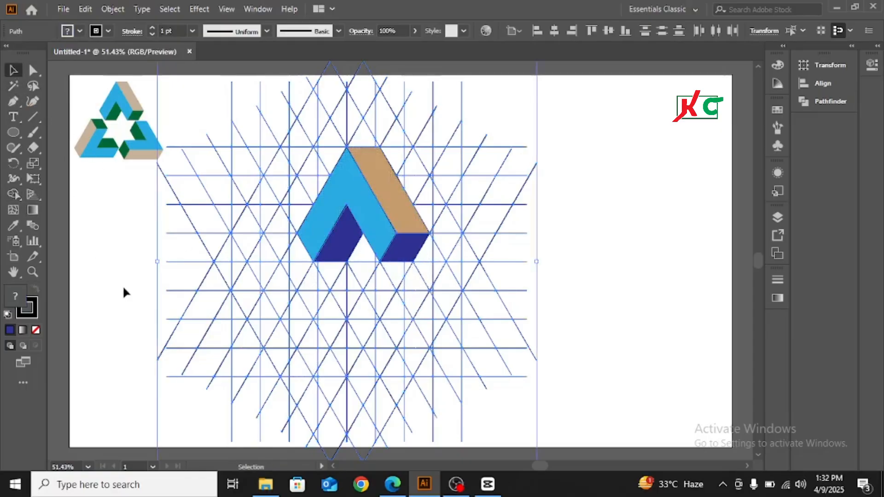
click(117, 228)
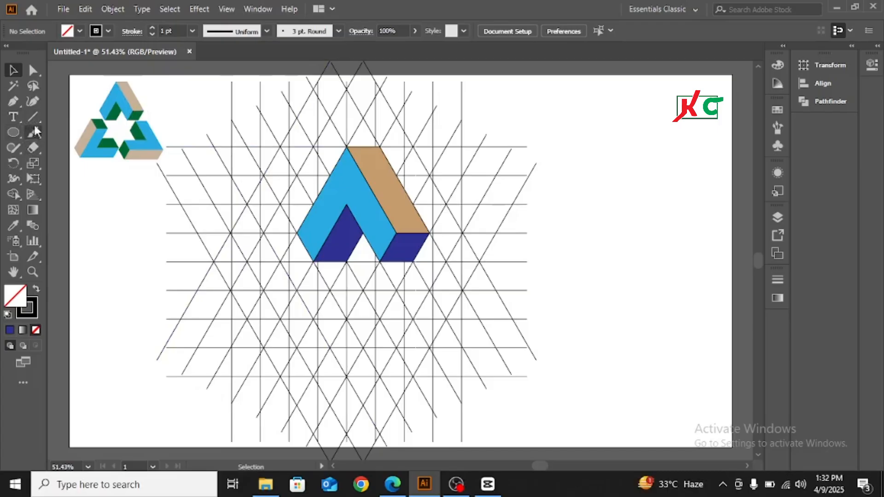
click(14, 86)
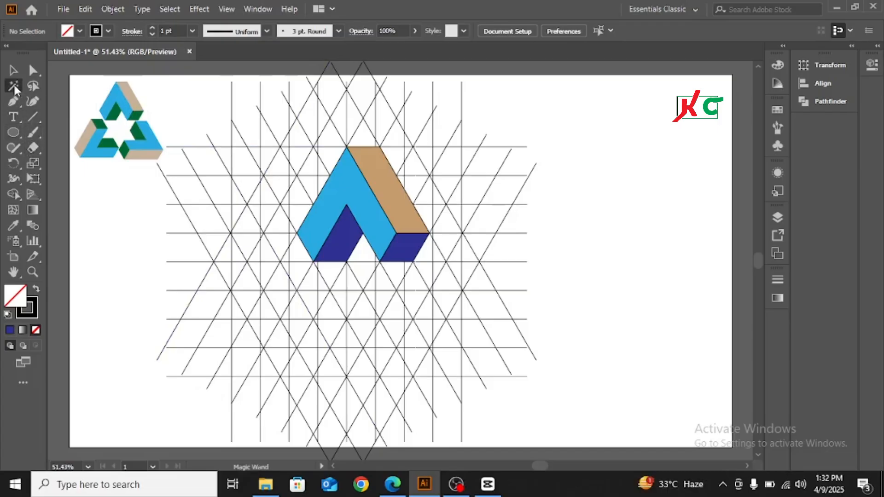
click(269, 147)
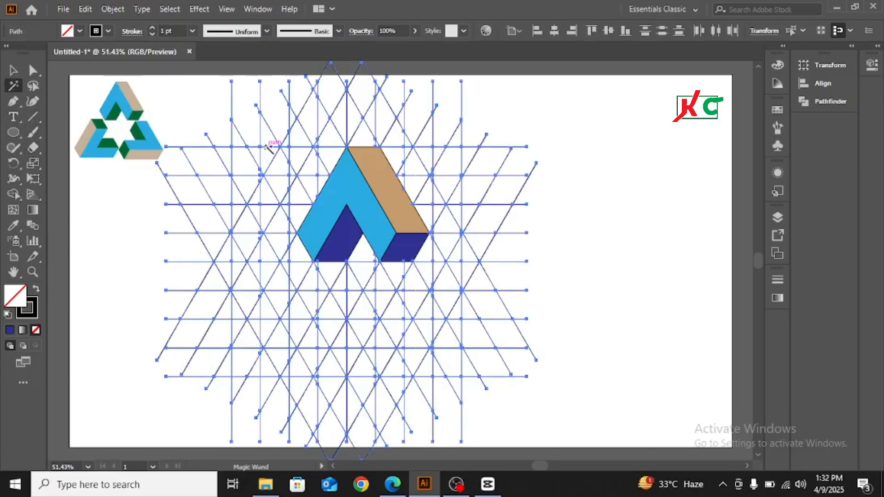
click(115, 11)
mouse_move(171, 102)
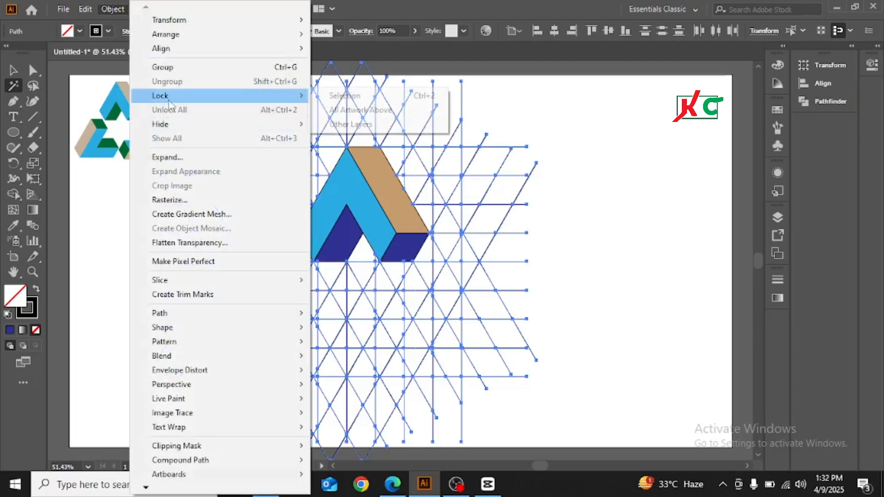
click(345, 95)
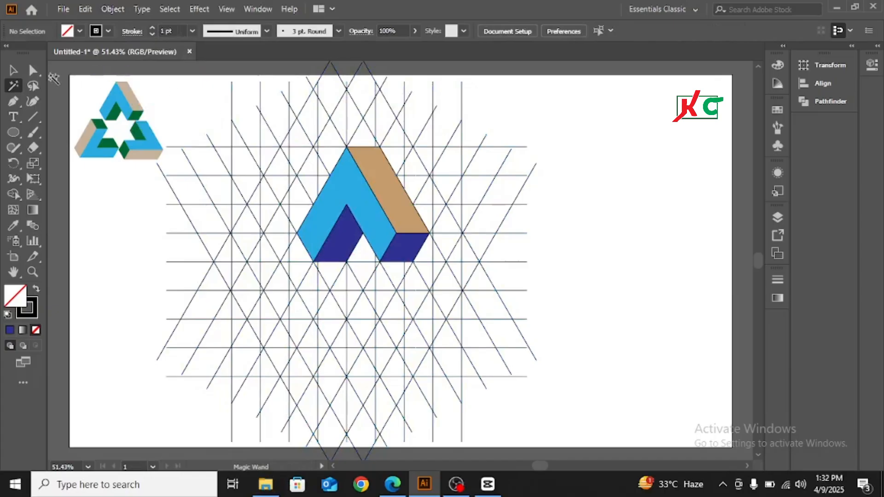
Marquee-select all pieces of the A-shaped arm
click(13, 70)
drag(291, 139, 478, 271)
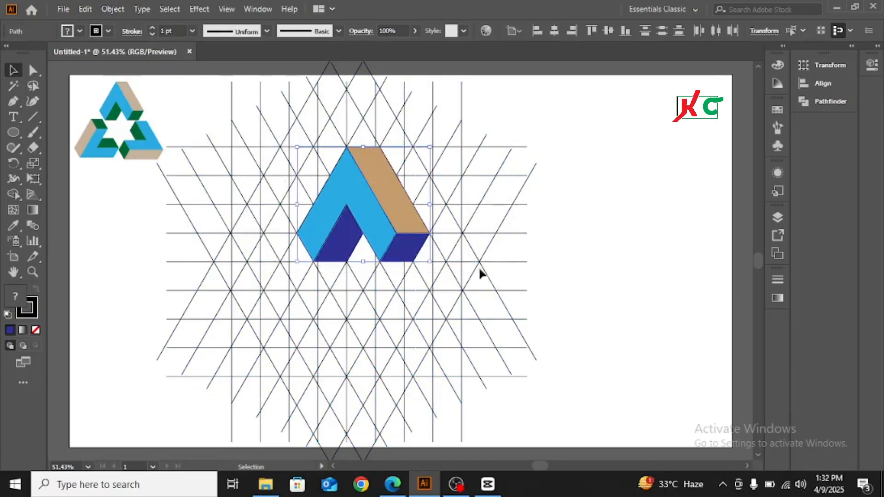
click(109, 30)
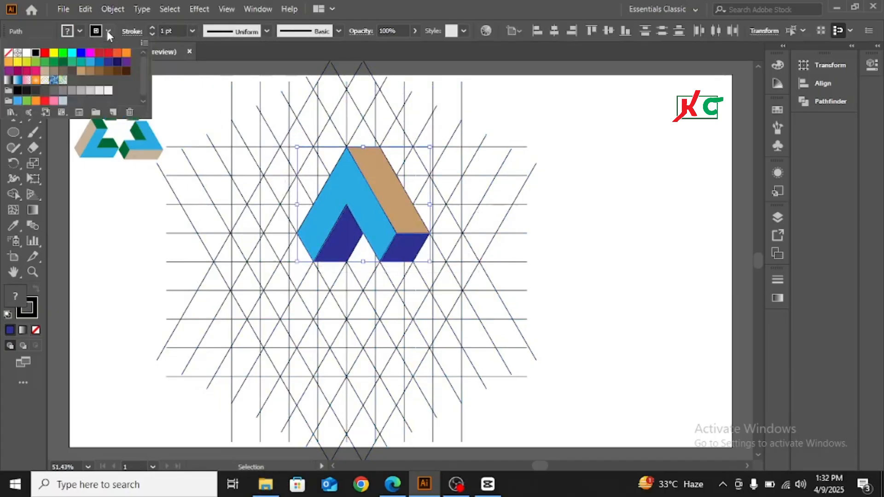
Set the arm's stroke to None and make a 120° rotated copy
click(8, 54)
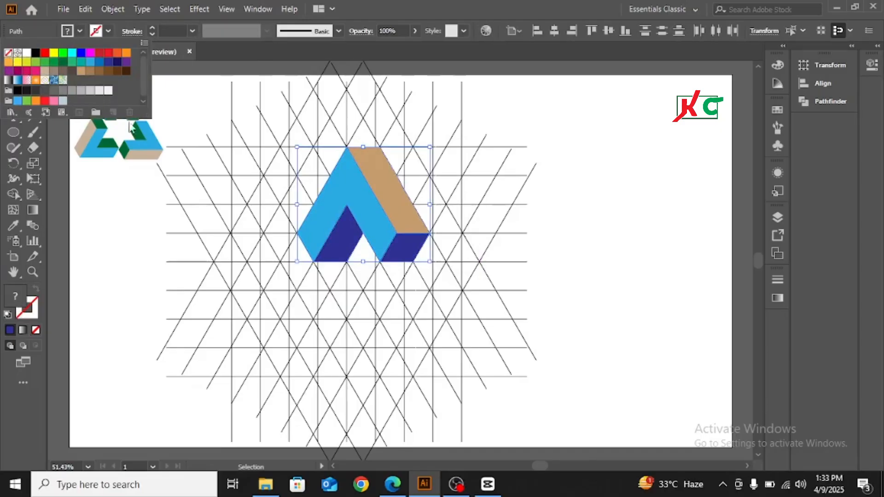
click(383, 215)
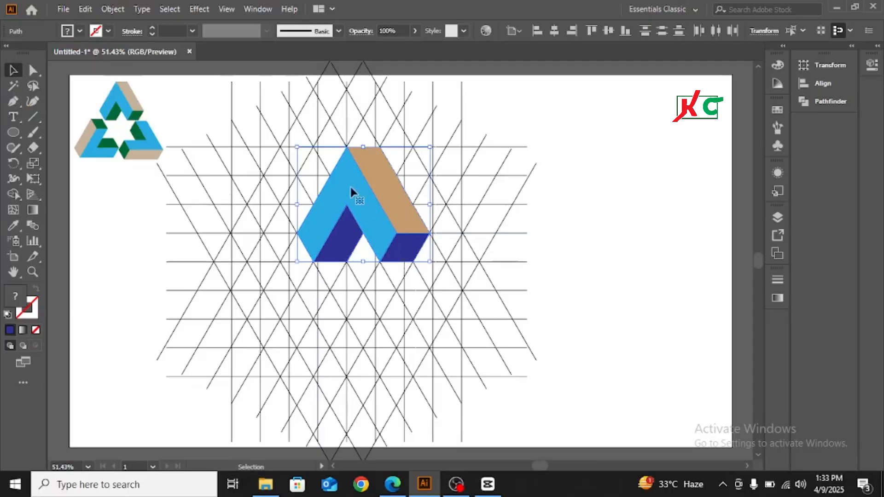
right_click(376, 197)
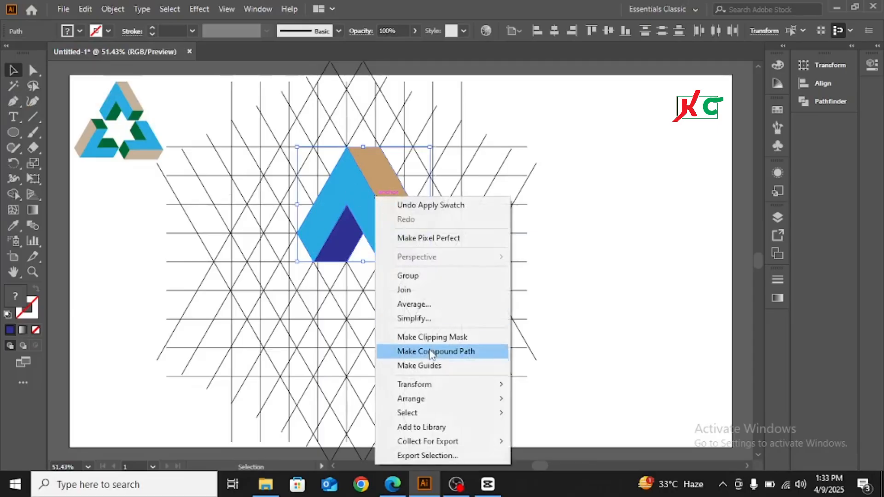
mouse_move(433, 385)
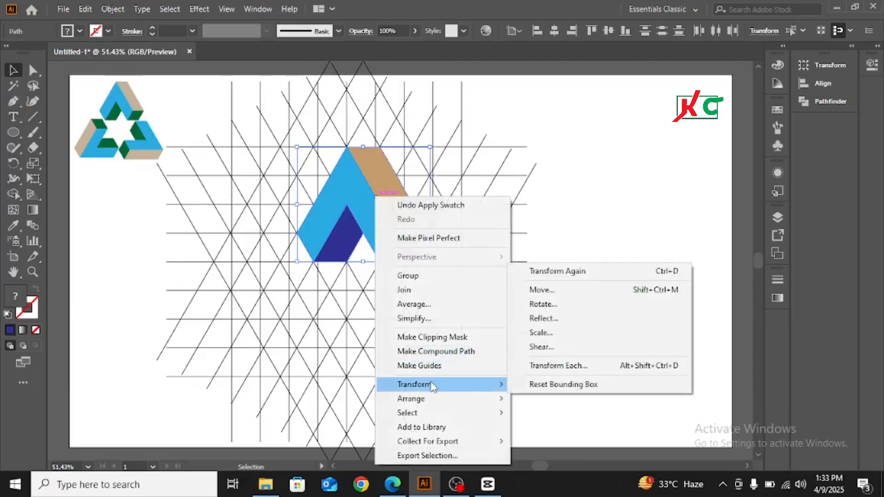
click(542, 306)
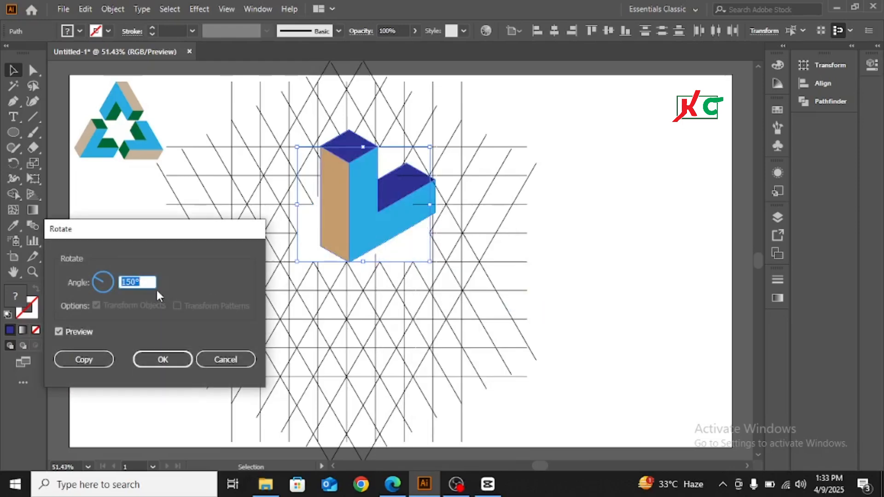
text(120)
click(81, 359)
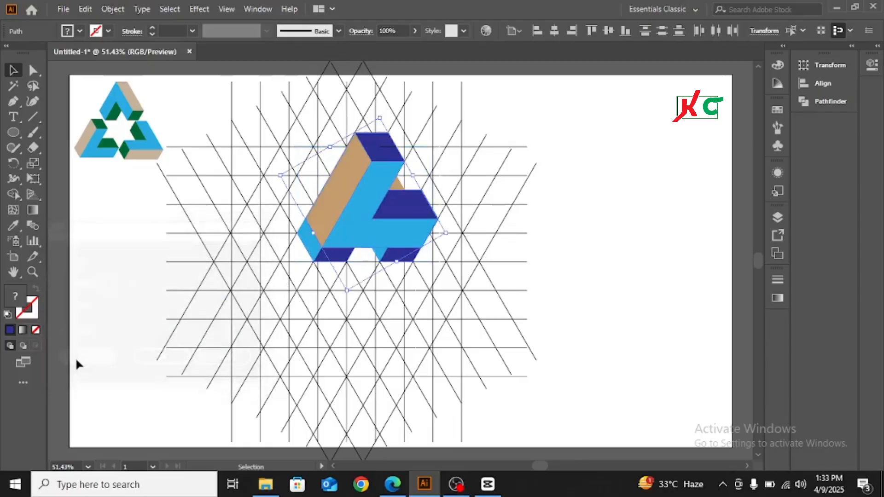
Move the rotated copy down-left to form the triangle's left side
drag(355, 199, 280, 326)
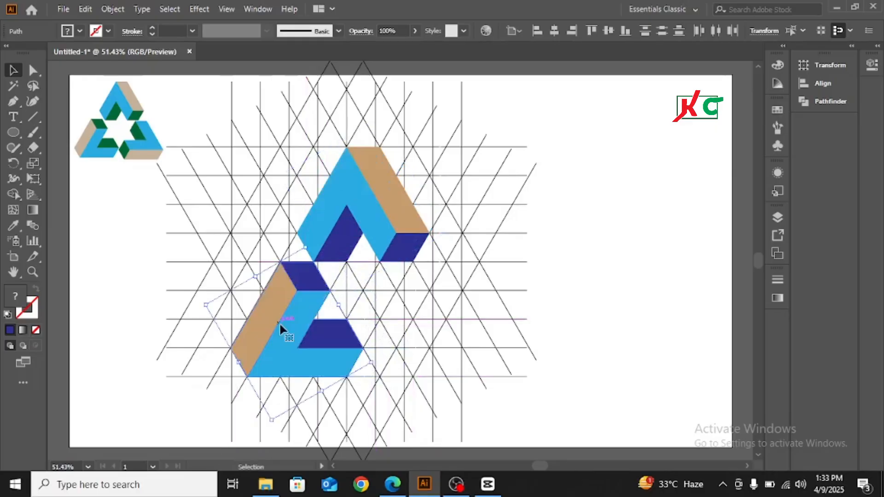
click(376, 195)
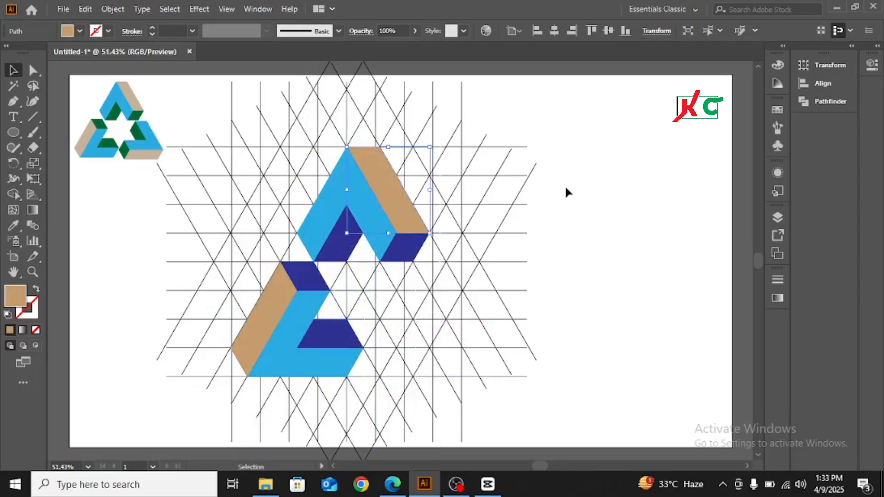
drag(595, 218, 267, 180)
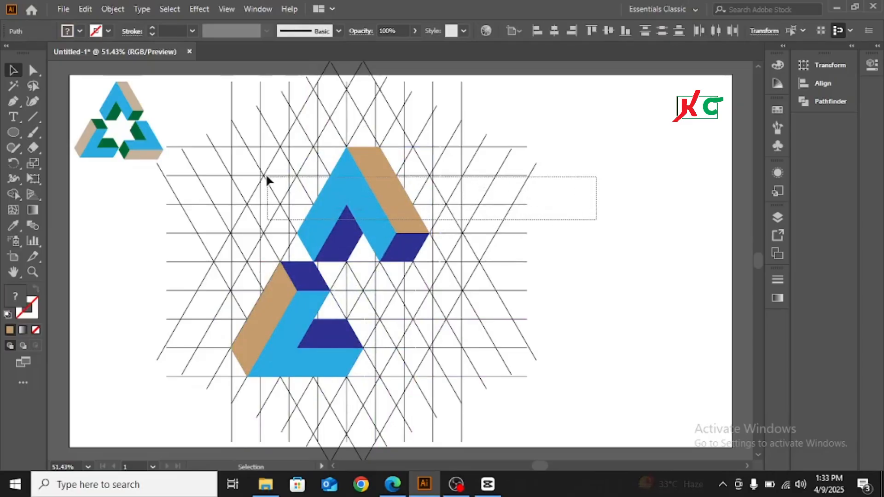
Make a 240° rotated copy of the top arm
right_click(360, 194)
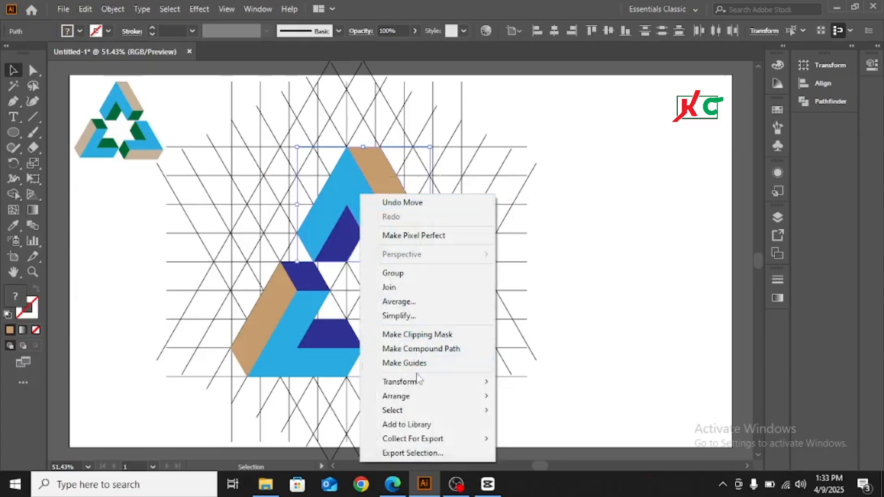
mouse_move(419, 384)
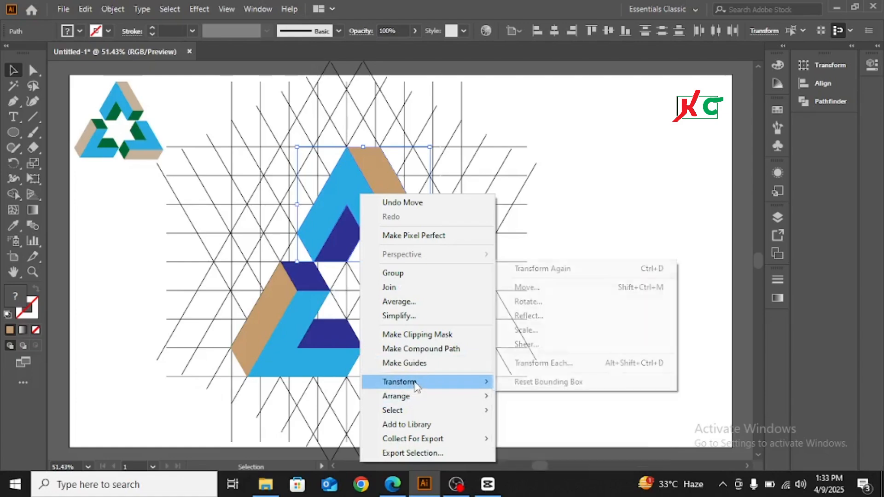
click(531, 305)
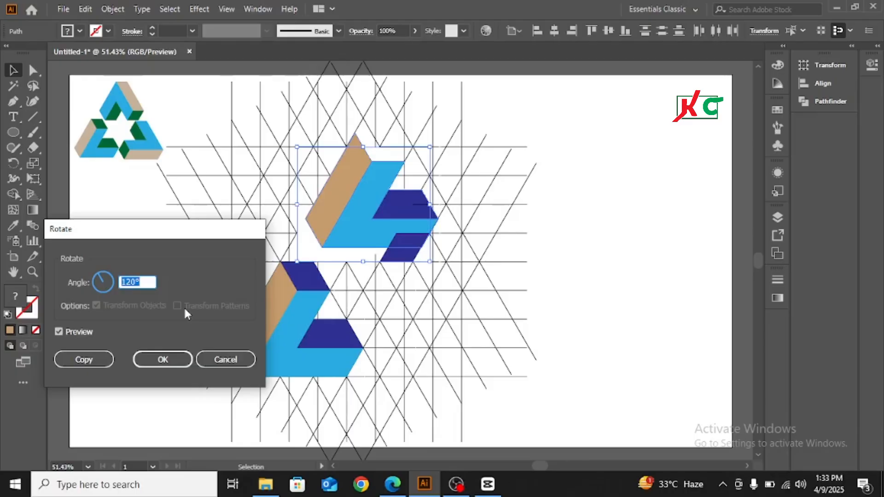
text(240)
click(80, 359)
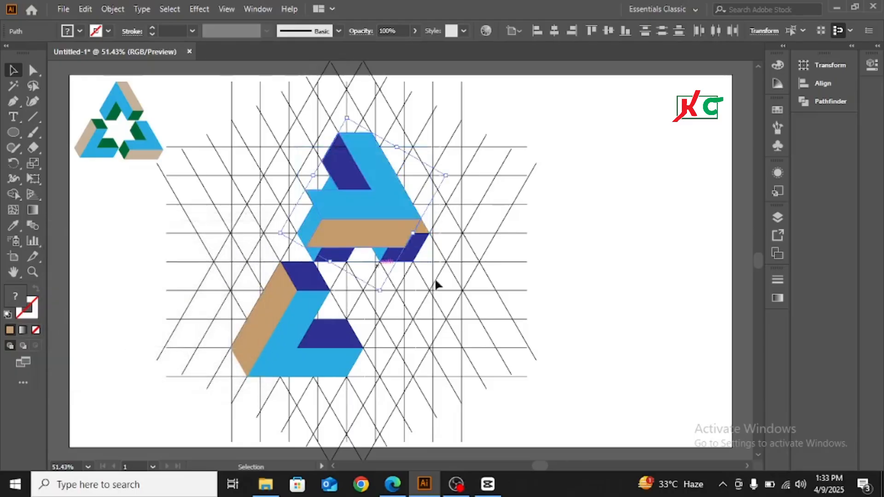
Position the lower-right and lower-left arms on the grid to close the triangle
drag(453, 306, 453, 316)
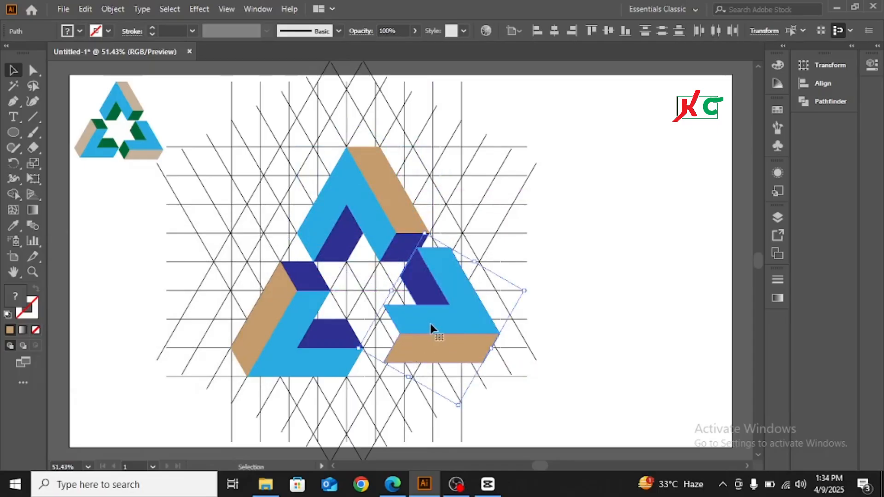
drag(454, 298, 445, 329)
drag(300, 295, 292, 278)
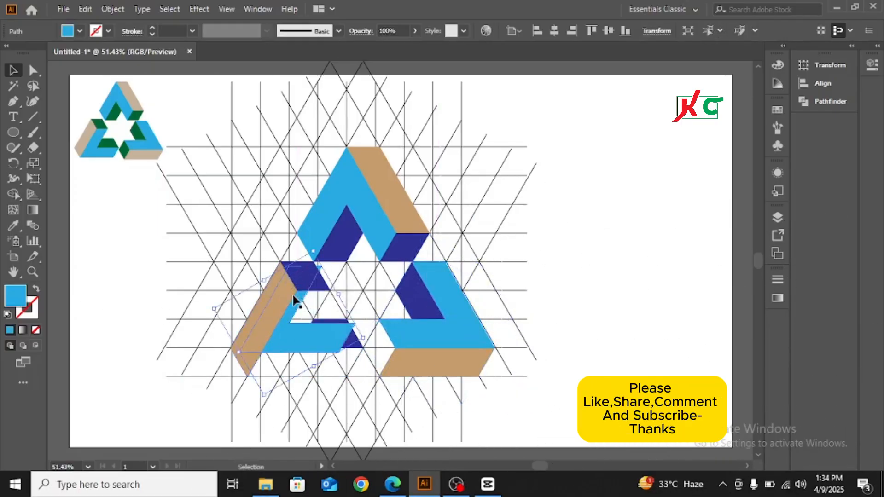
drag(325, 333, 333, 357)
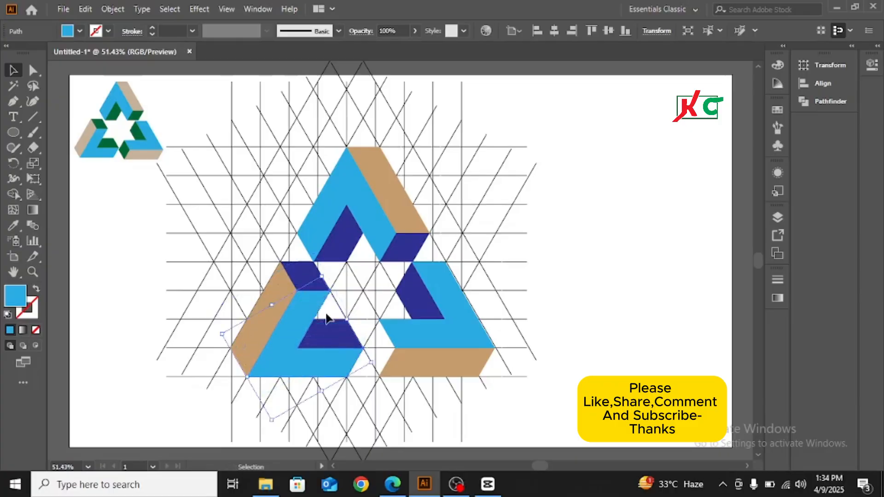
drag(274, 126, 453, 240)
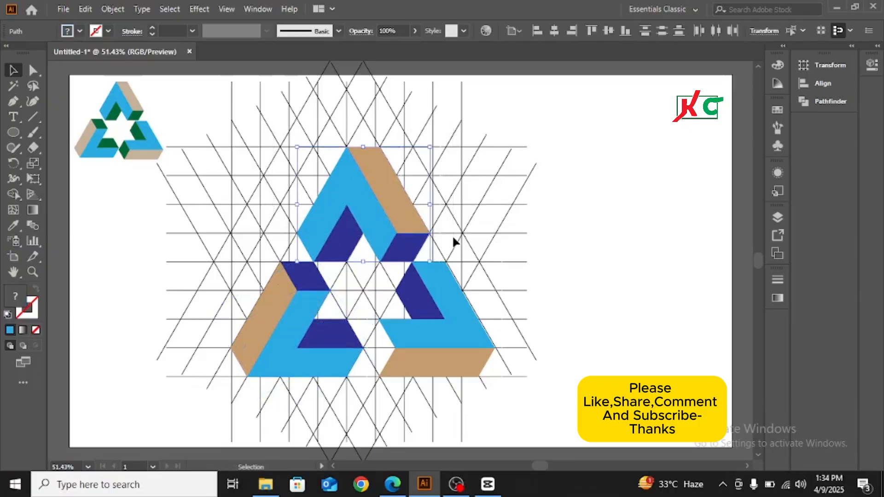
Group the top arm's pieces
key(a)
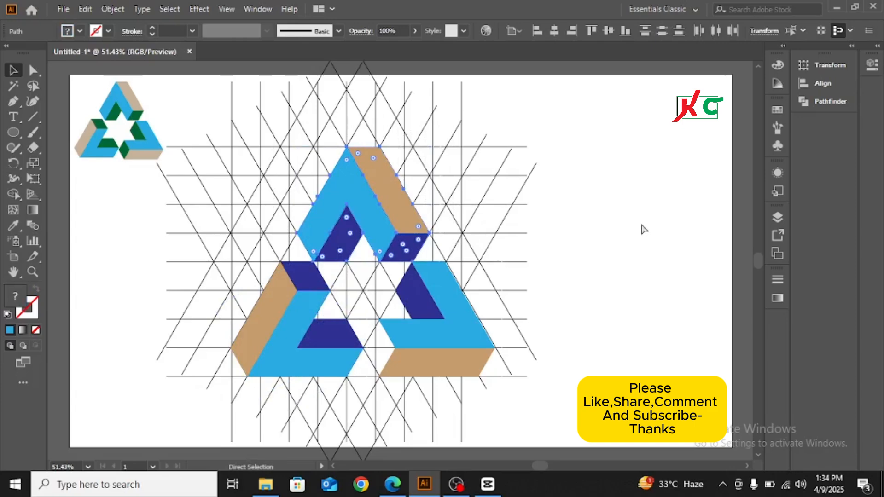
key(ctrl+g)
key(v)
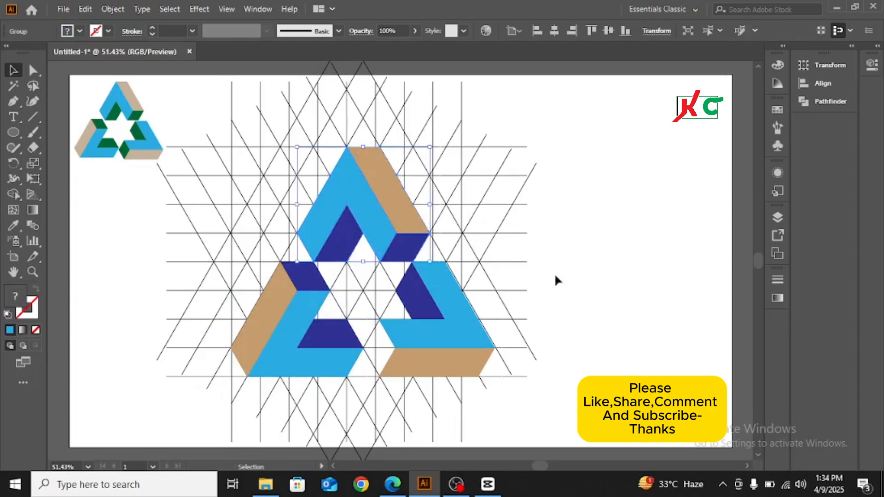
click(225, 237)
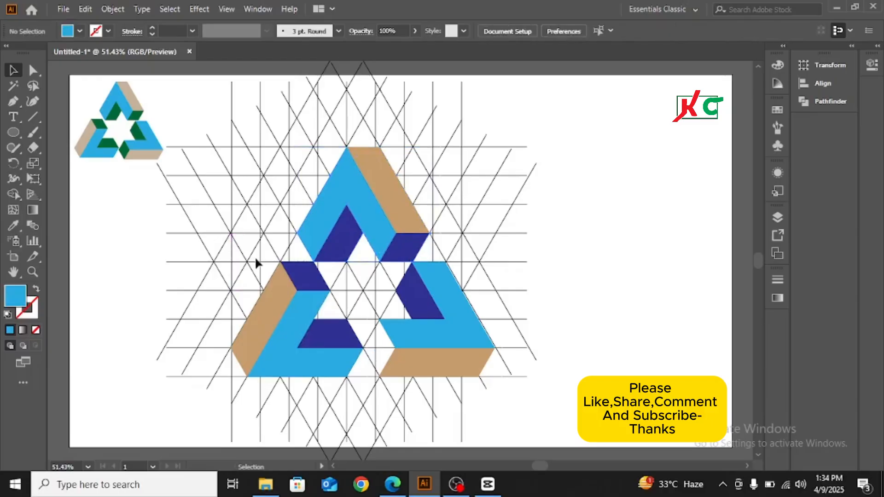
Select the lower-left arm's pieces and group them
drag(286, 289, 288, 302)
drag(283, 259, 311, 390)
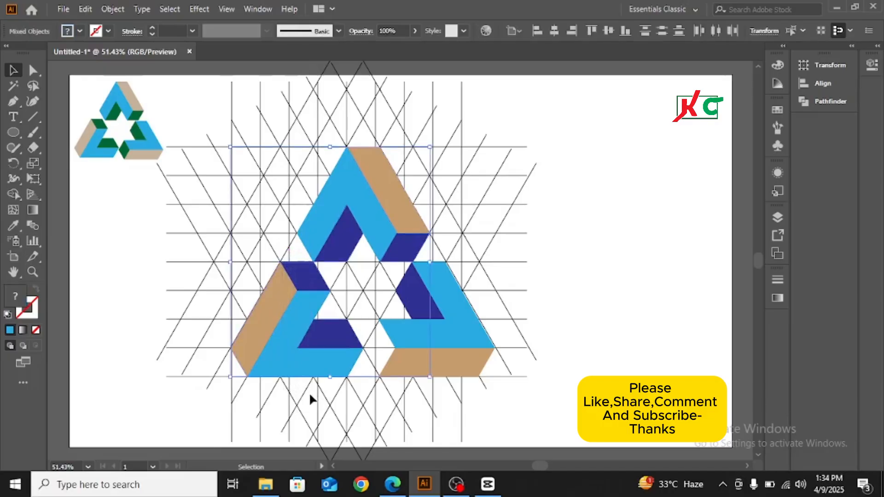
click(108, 284)
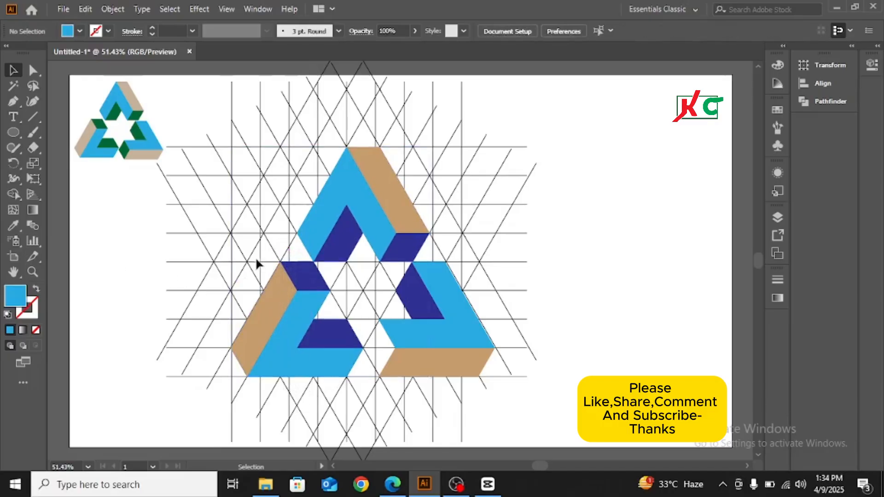
drag(328, 404, 238, 270)
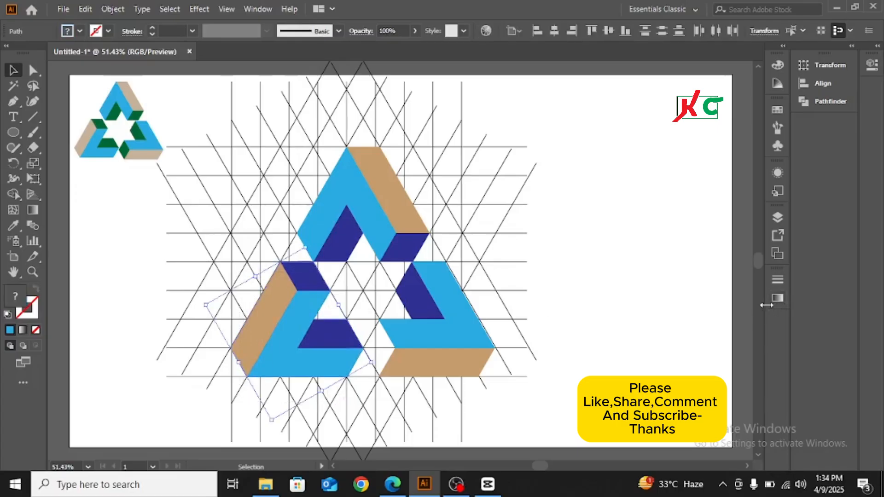
key(a)
key(ctrl+g)
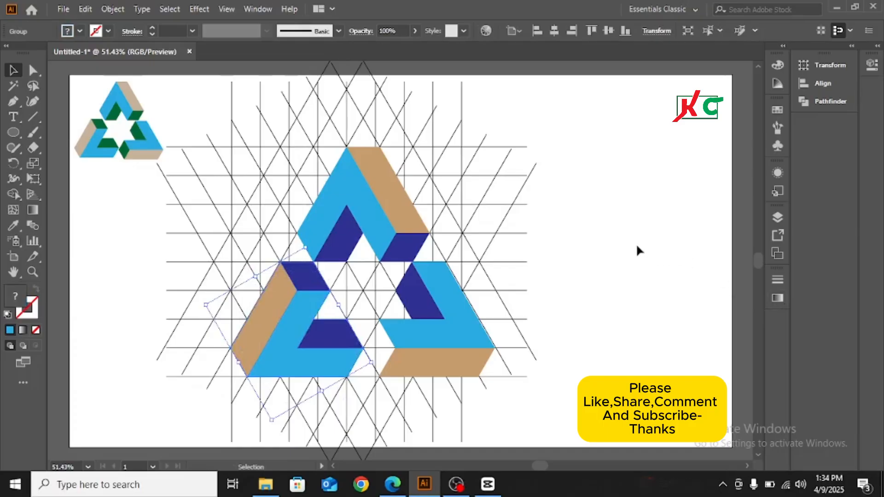
Select the right-hand arm's pieces and group them
click(636, 244)
drag(395, 269, 494, 392)
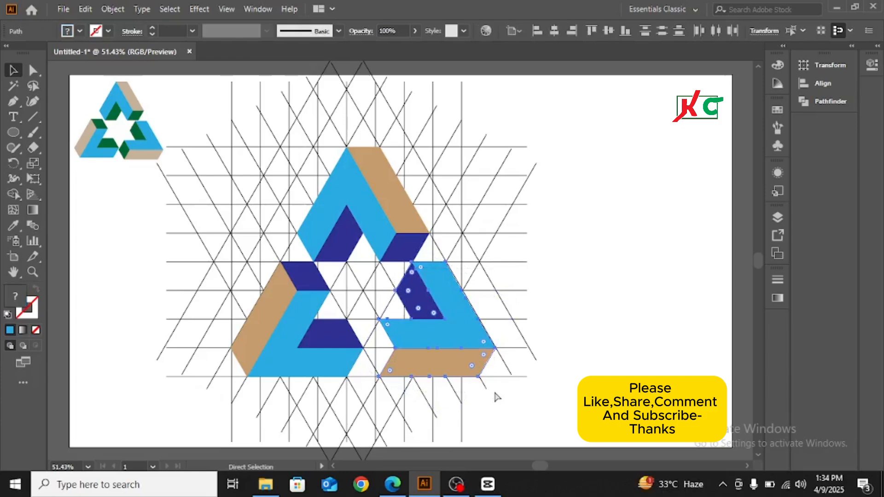
key(ctrl+g)
key(v)
click(599, 272)
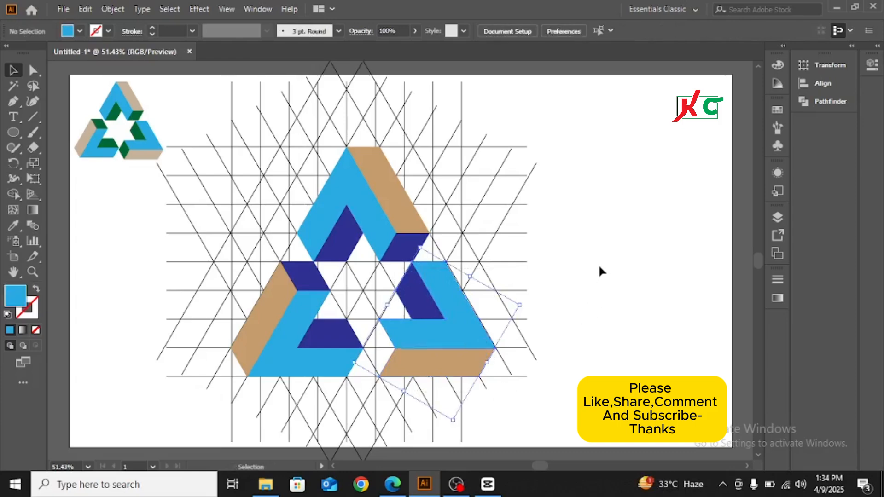
Bring the top arm group to the front
right_click(339, 204)
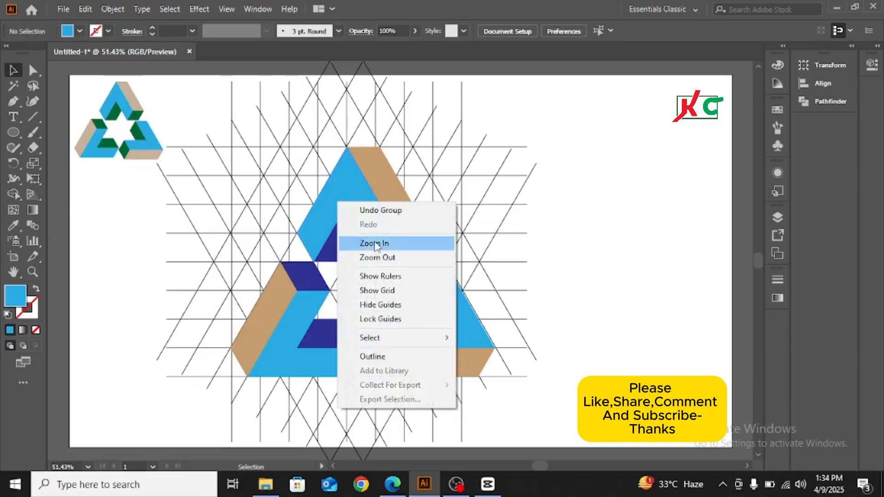
click(361, 176)
click(361, 176)
right_click(361, 183)
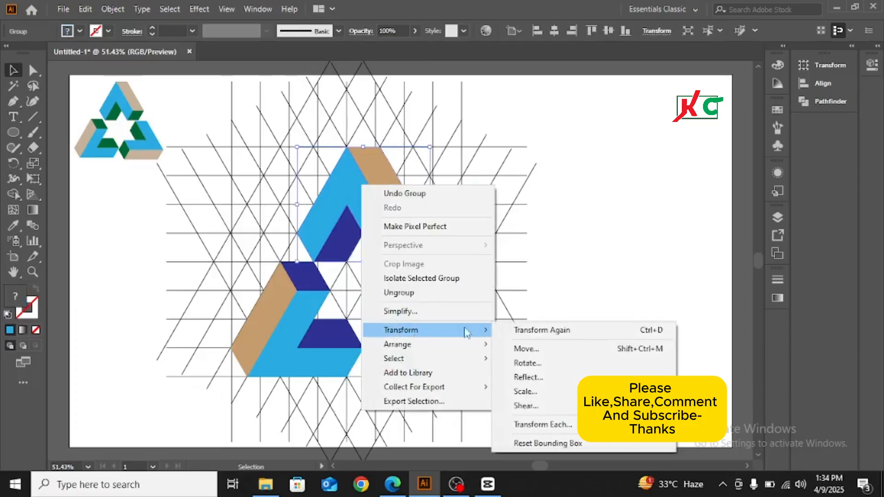
mouse_move(429, 354)
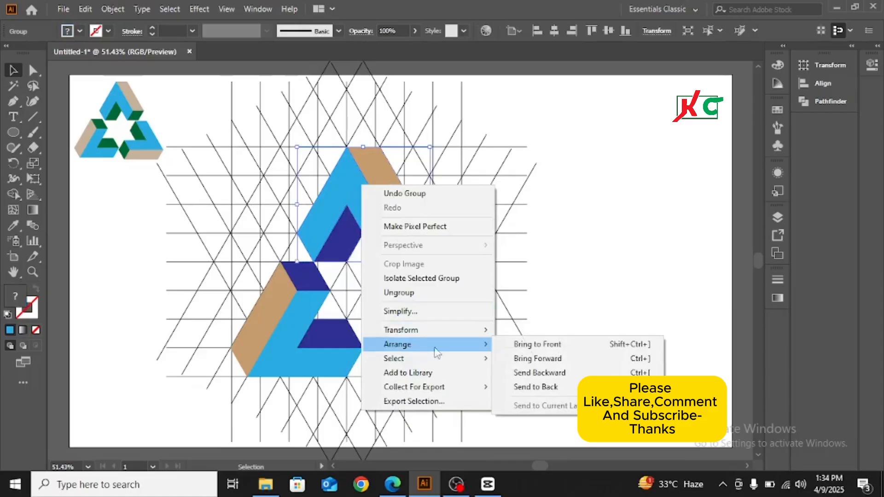
click(540, 344)
click(557, 266)
Nudge the three arms into alignment and move the whole triangle right, off the grid
mouse_move(347, 222)
mouse_down()
mouse_move(364, 224)
mouse_move(350, 227)
mouse_up()
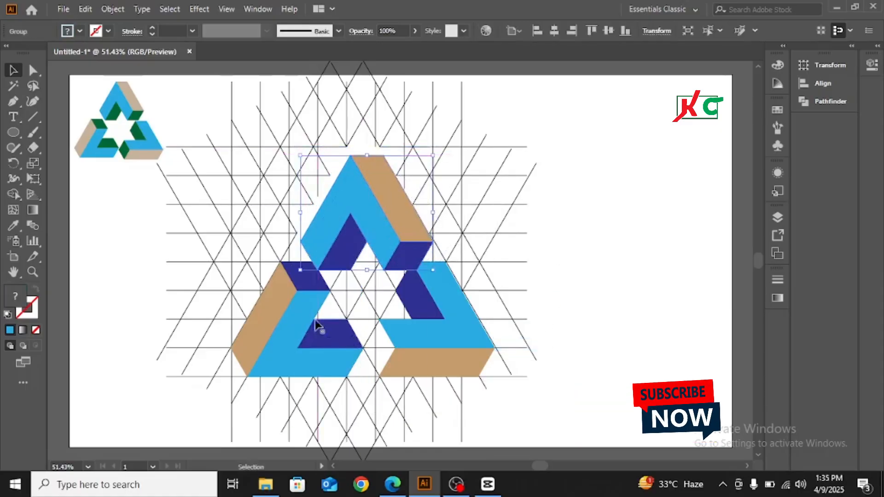
drag(295, 301, 295, 309)
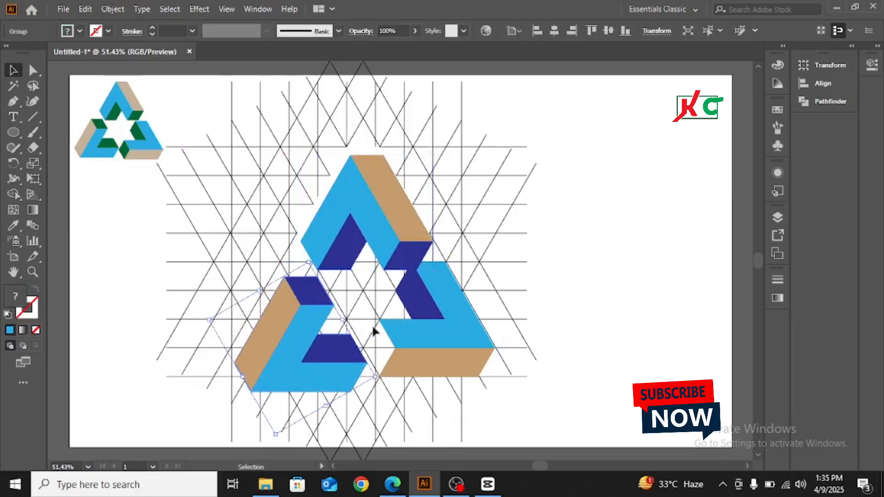
mouse_move(431, 307)
mouse_down()
mouse_move(434, 317)
mouse_move(431, 310)
mouse_up()
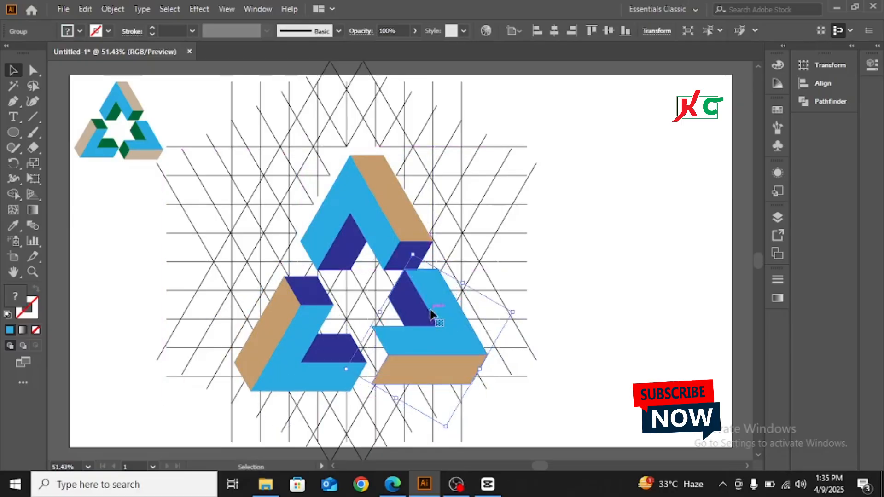
drag(291, 166, 465, 356)
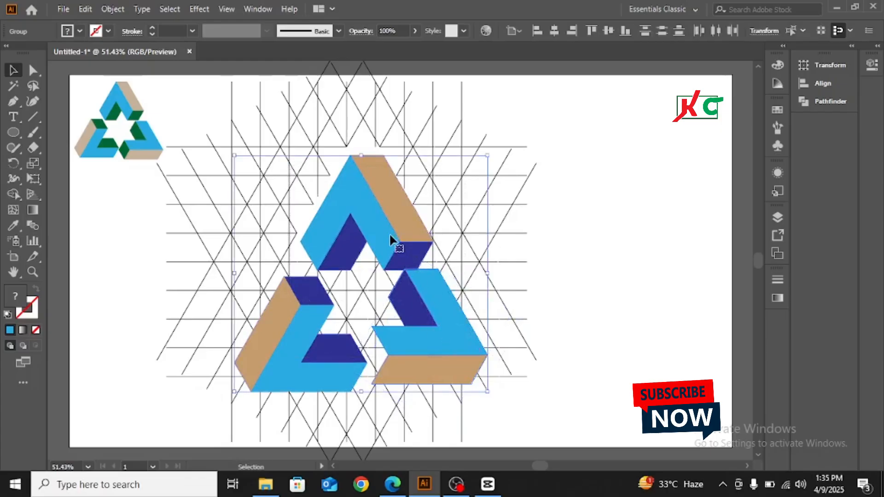
drag(405, 228, 672, 171)
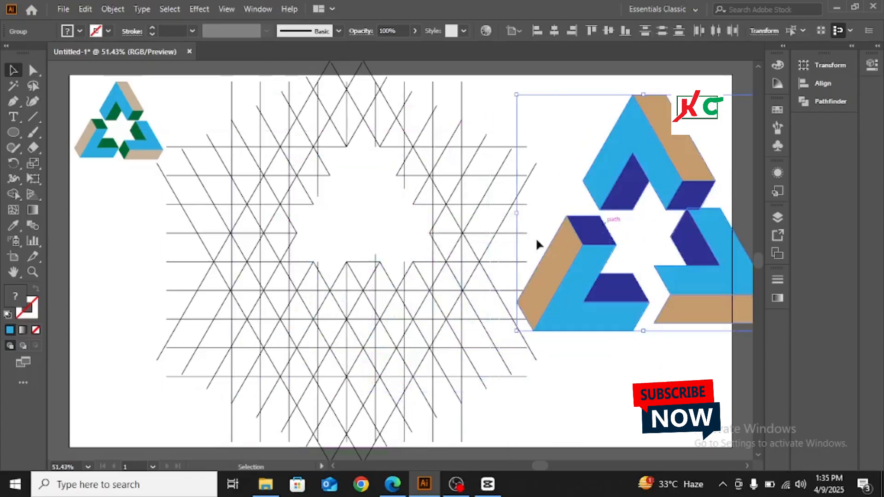
Select the whole line grid with Group Selection and delete it
click(344, 177)
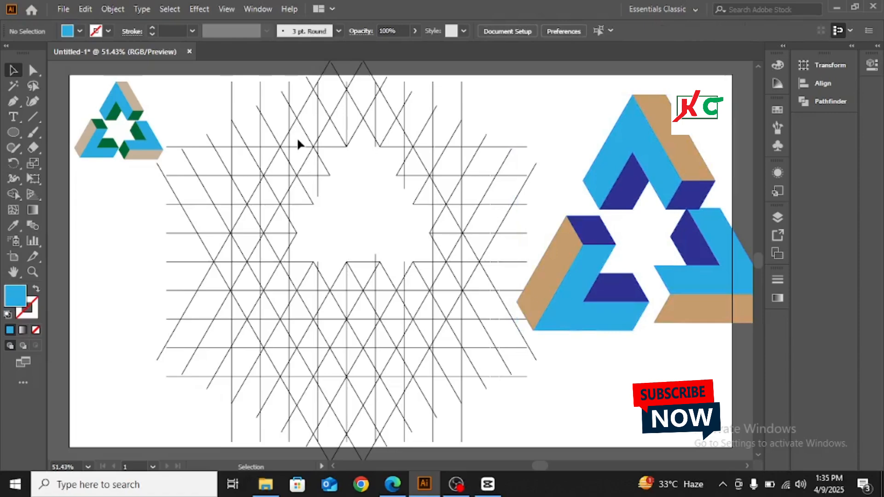
key(alt)
alt+click(299, 144)
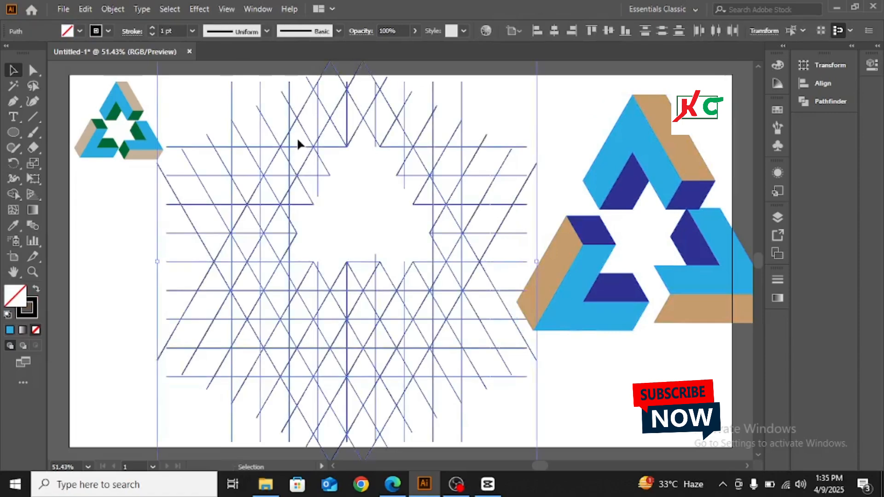
key(Delete)
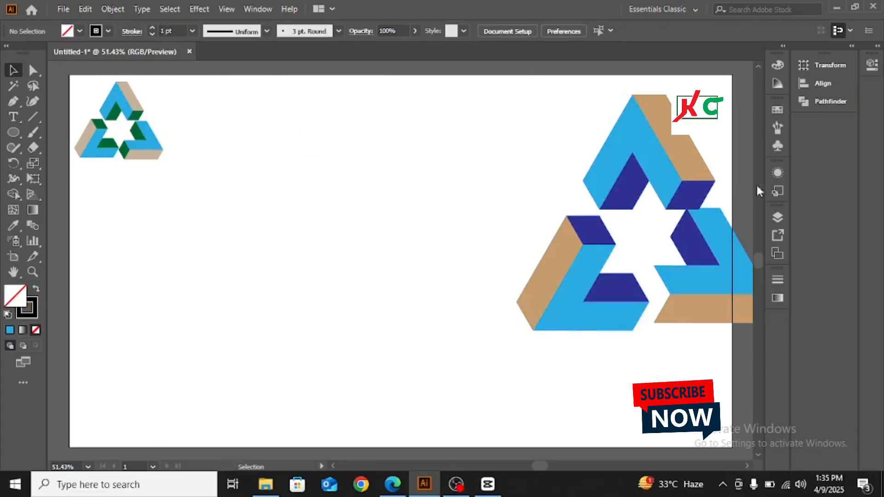
Move the triangle logo back to the page centre and lower its right arm slightly
drag(540, 121, 688, 325)
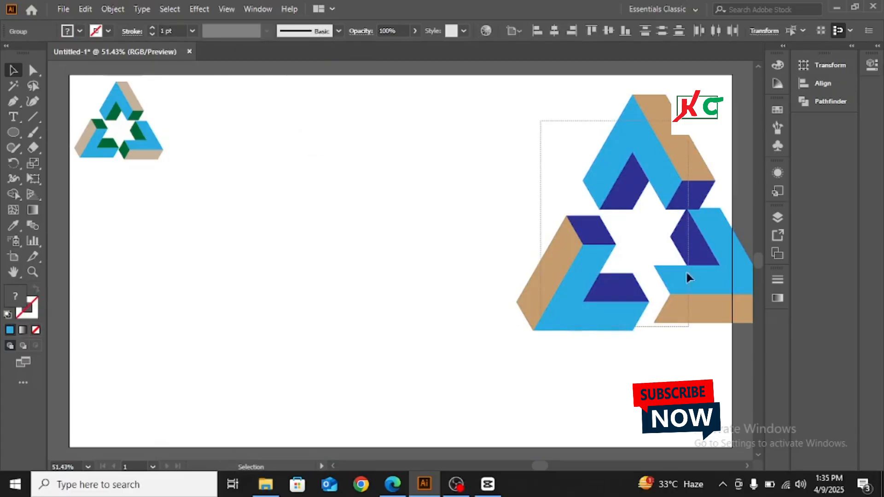
drag(628, 184, 371, 196)
click(534, 276)
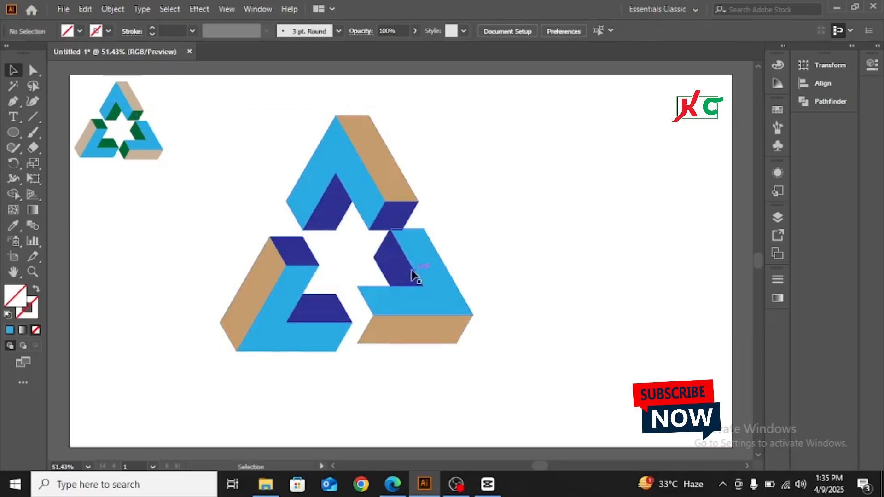
drag(409, 274, 410, 283)
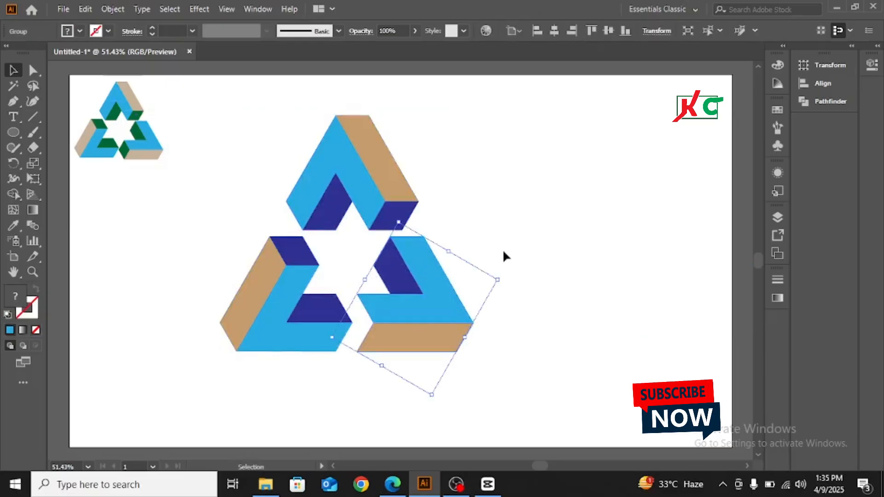
click(520, 241)
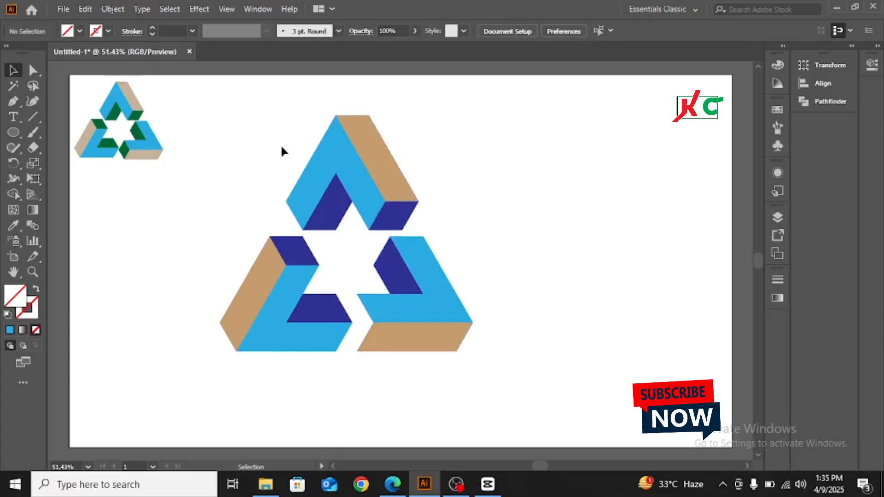
drag(282, 147, 558, 367)
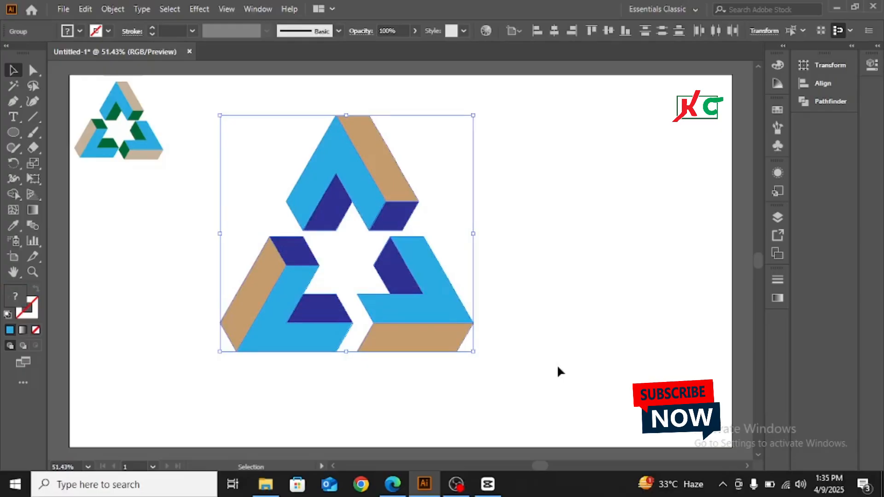
Delete the navy-accented triangle and scale the green reference logo over threefold at the page centre
key(Delete)
drag(120, 111, 364, 217)
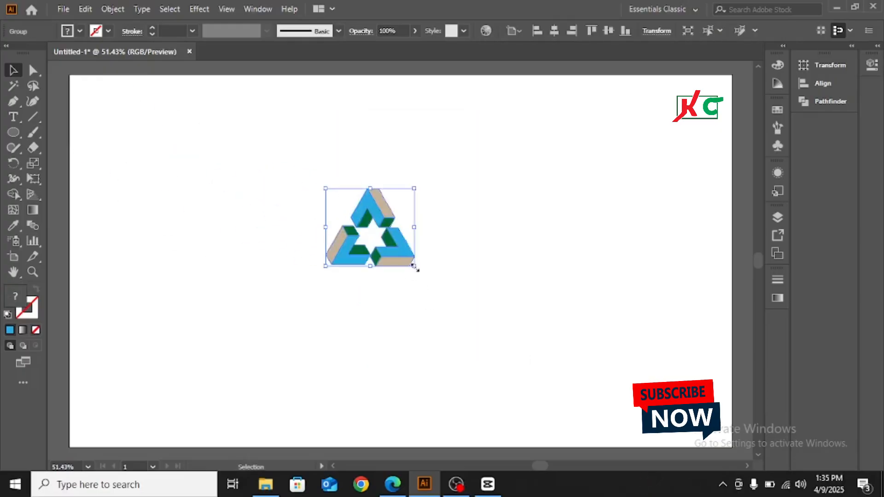
drag(414, 267, 502, 375)
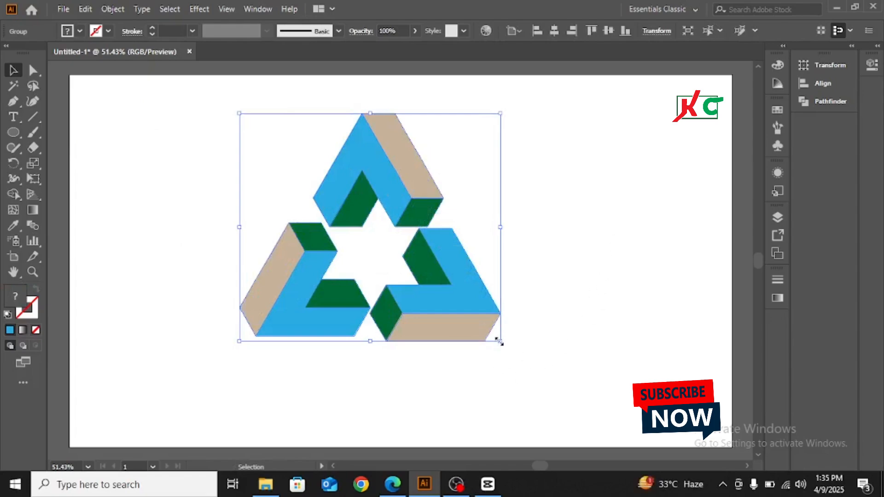
drag(501, 342, 587, 375)
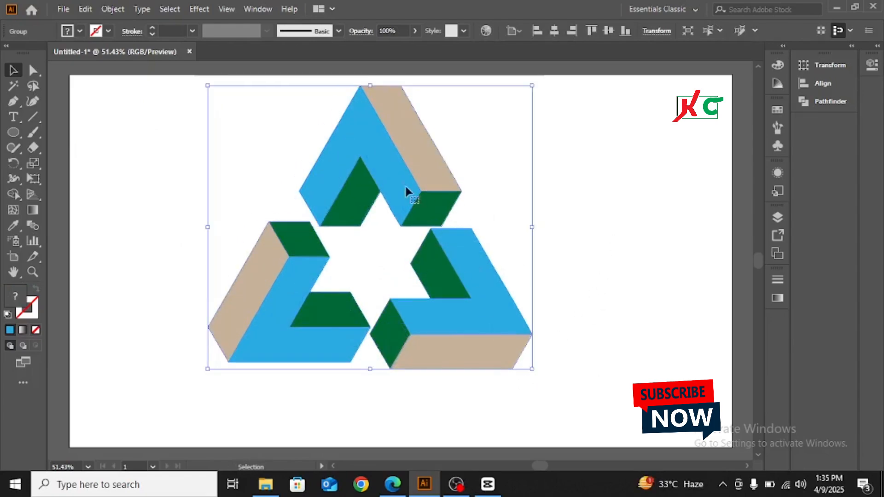
drag(389, 173, 394, 204)
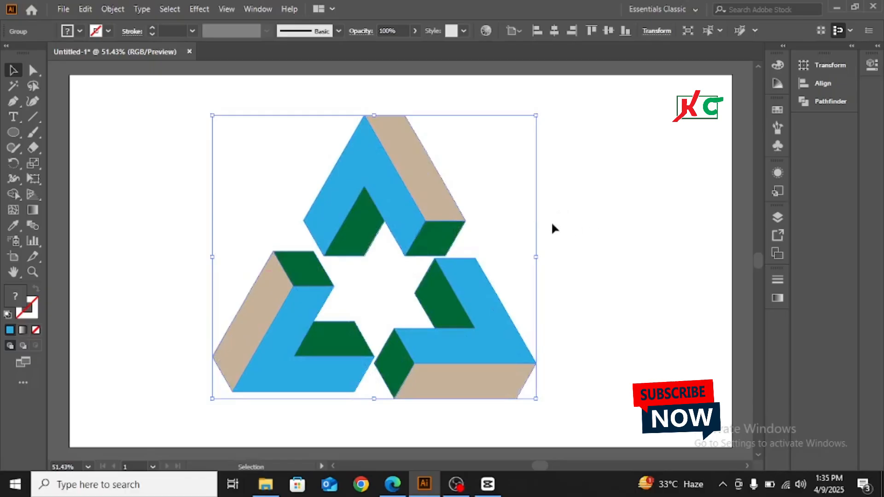